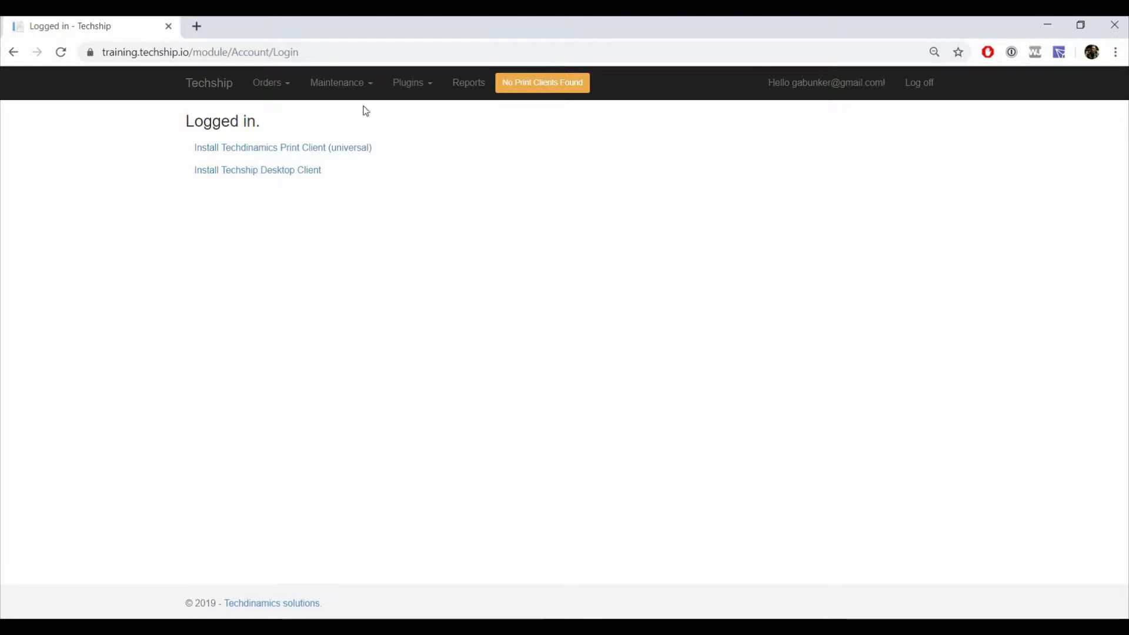
Step: Assign the FedEx billing account to the client FZ Ideas
click(340, 86)
click(347, 132)
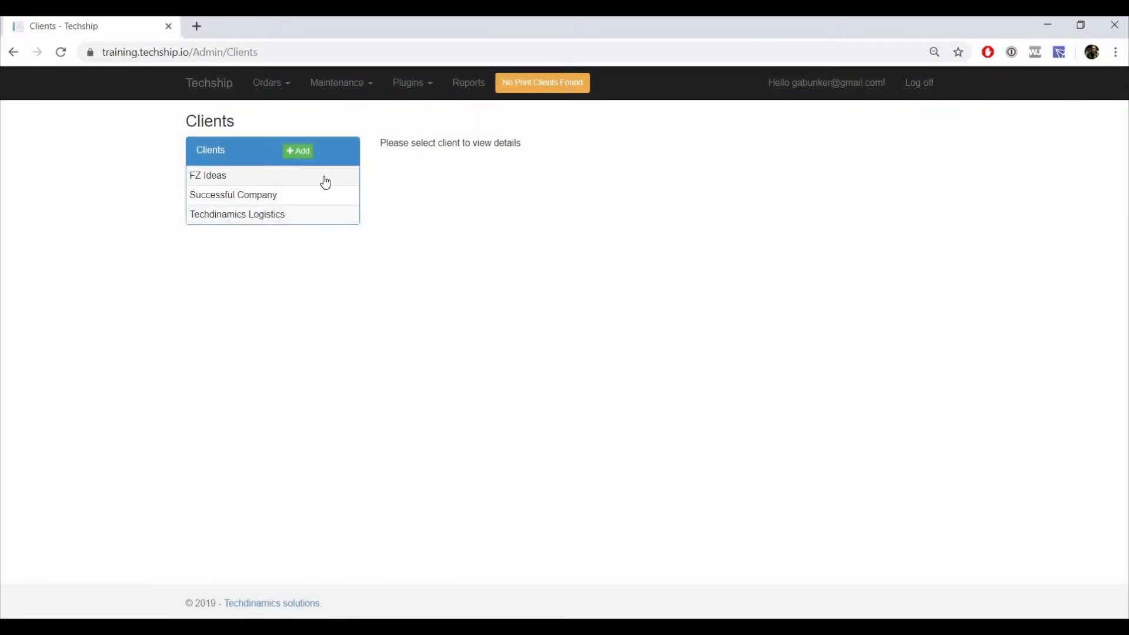
click(325, 182)
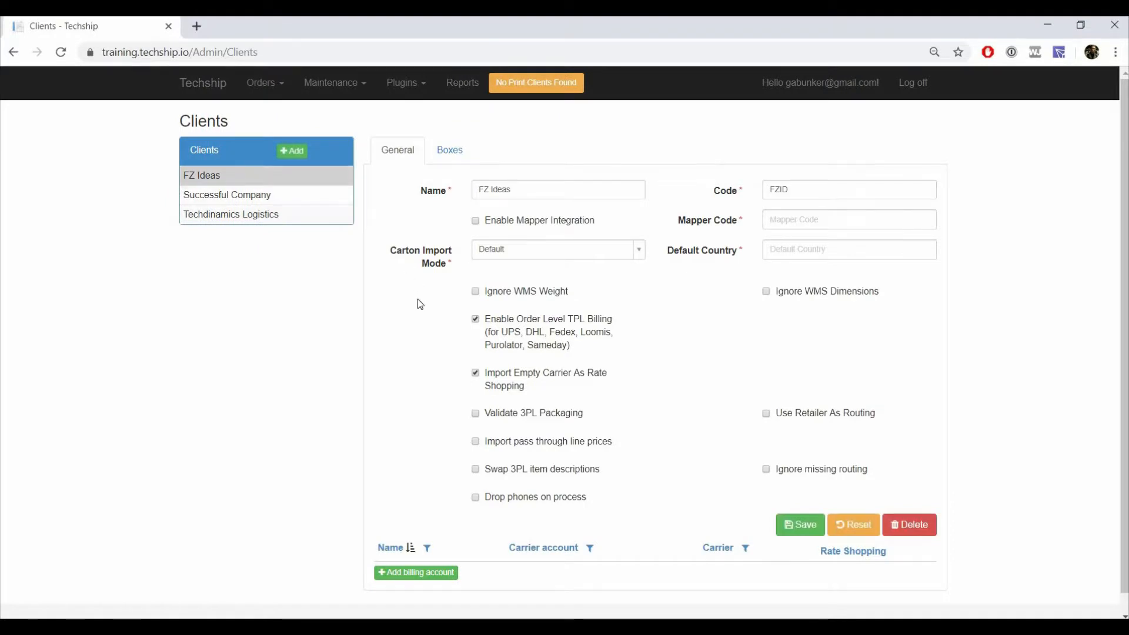
scroll(420, 312, down, 1)
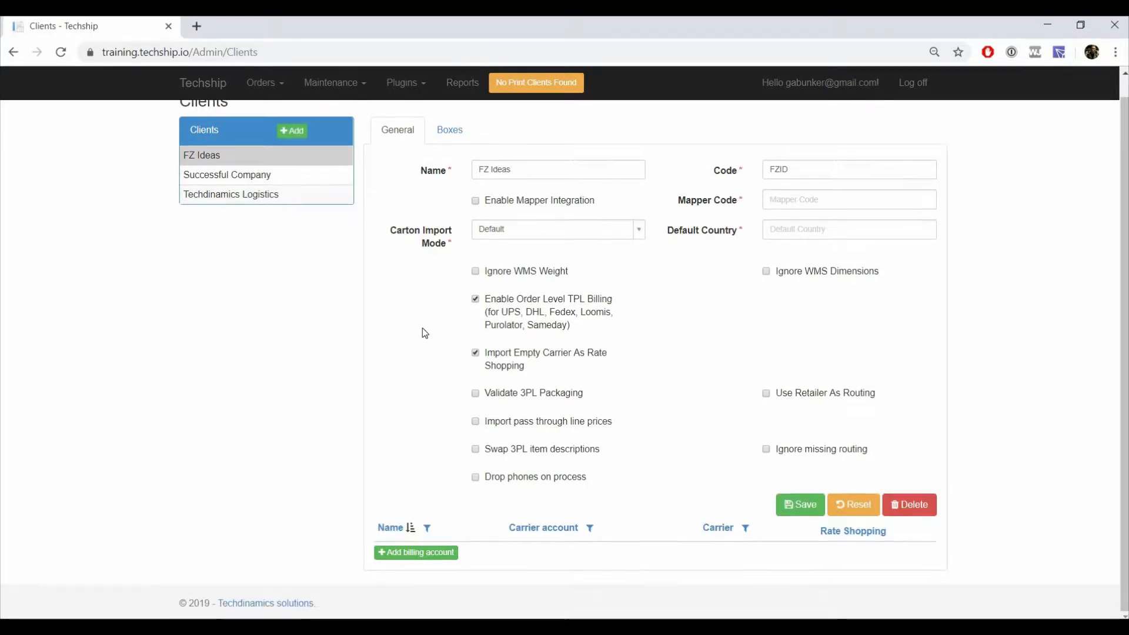
click(433, 553)
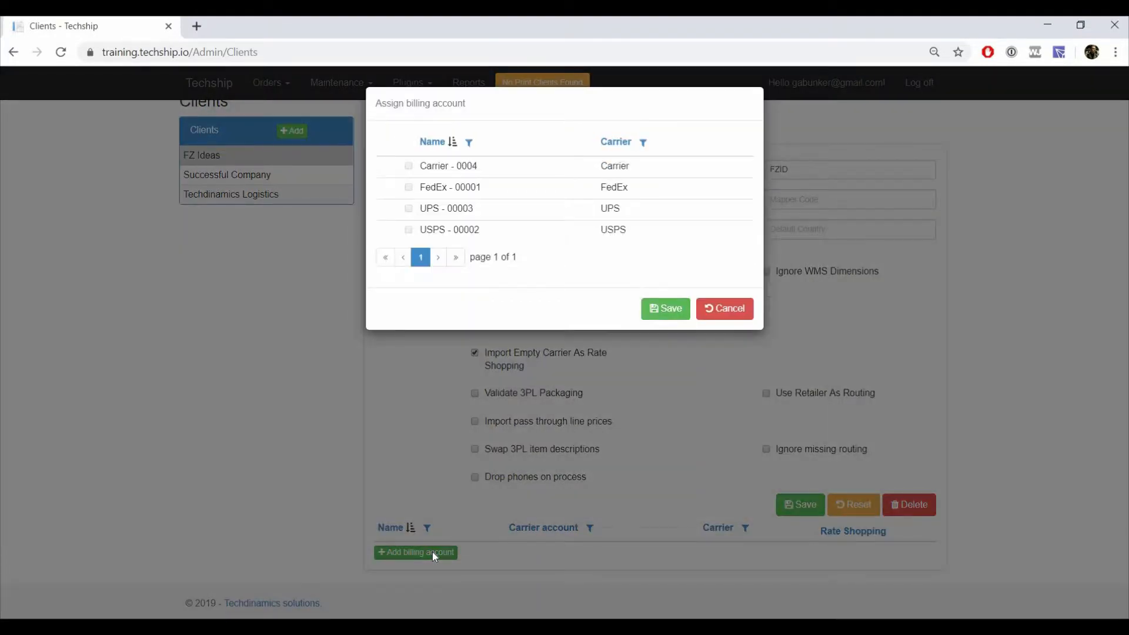
click(453, 189)
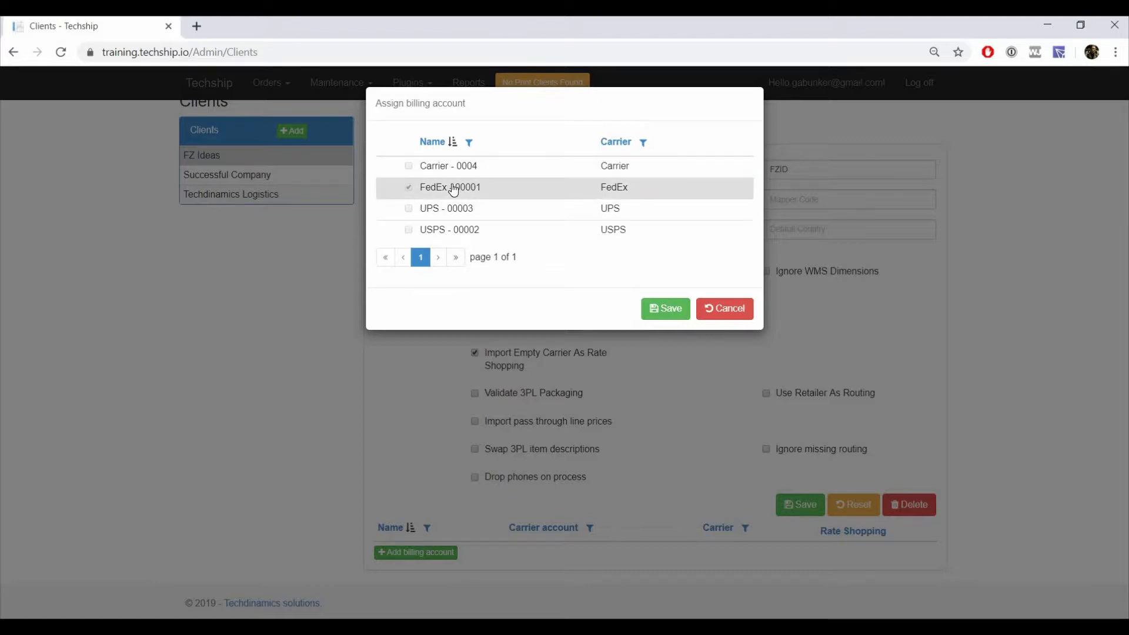
click(662, 309)
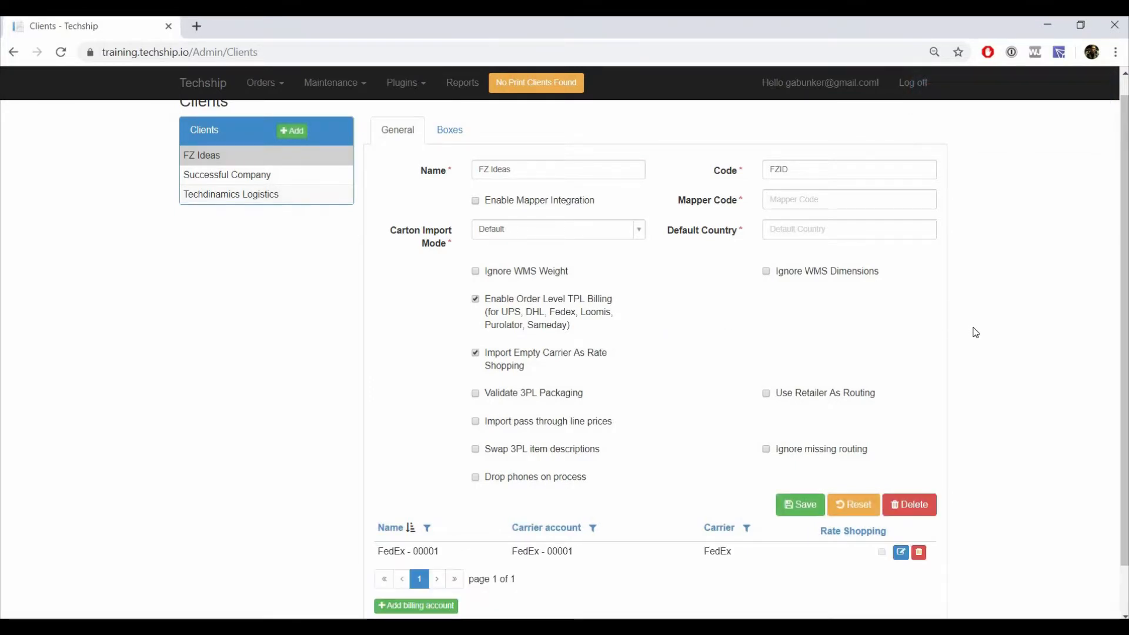
Step: On the client's FedEx billing account, set Reference 1 to Pick Order #, Reference 2 to Customer Order # and Reference 3 to CODE001
click(900, 555)
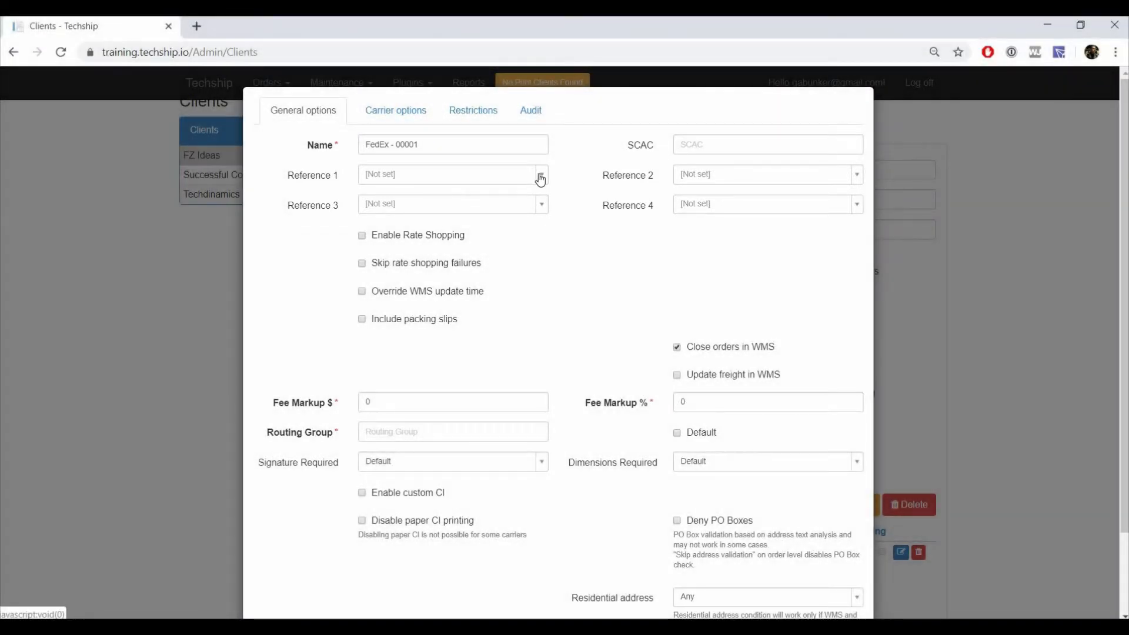
click(539, 178)
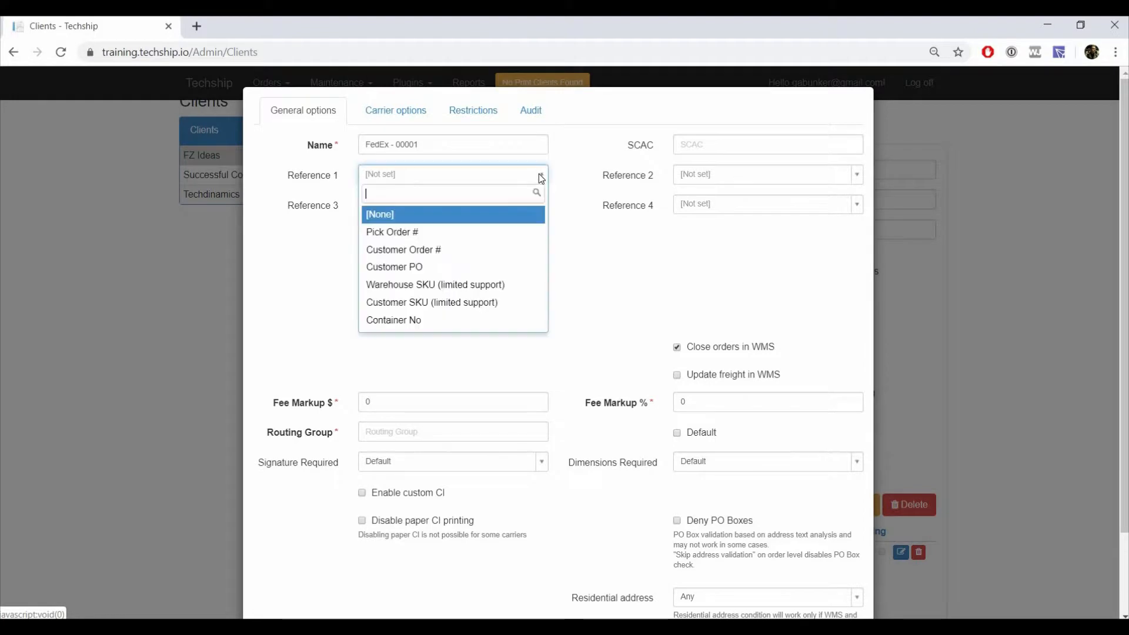
click(511, 234)
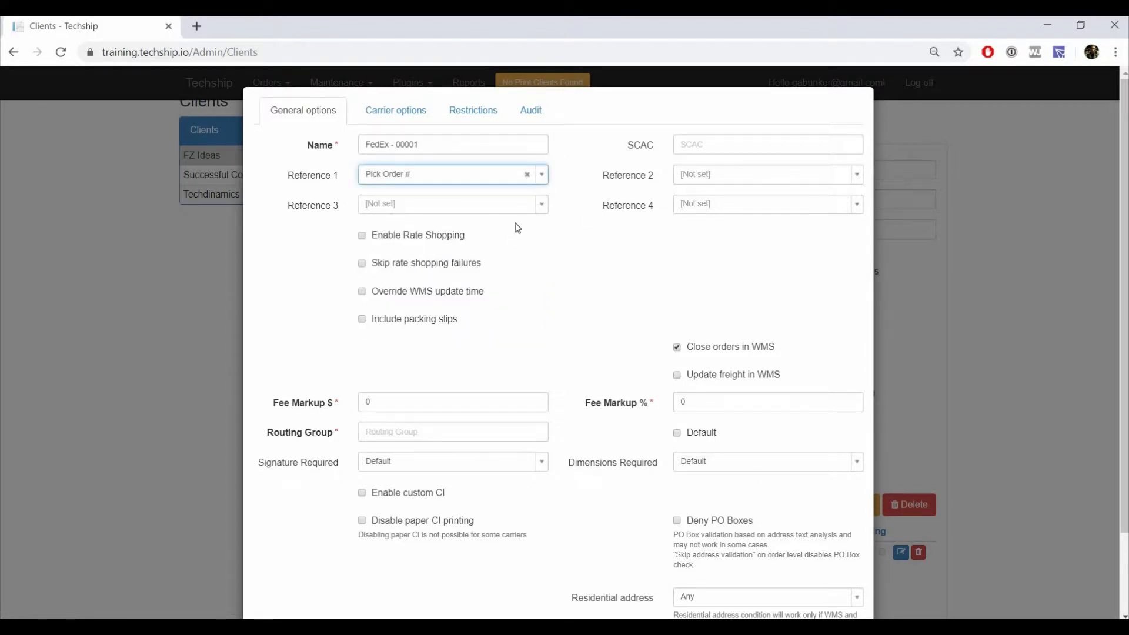
click(742, 180)
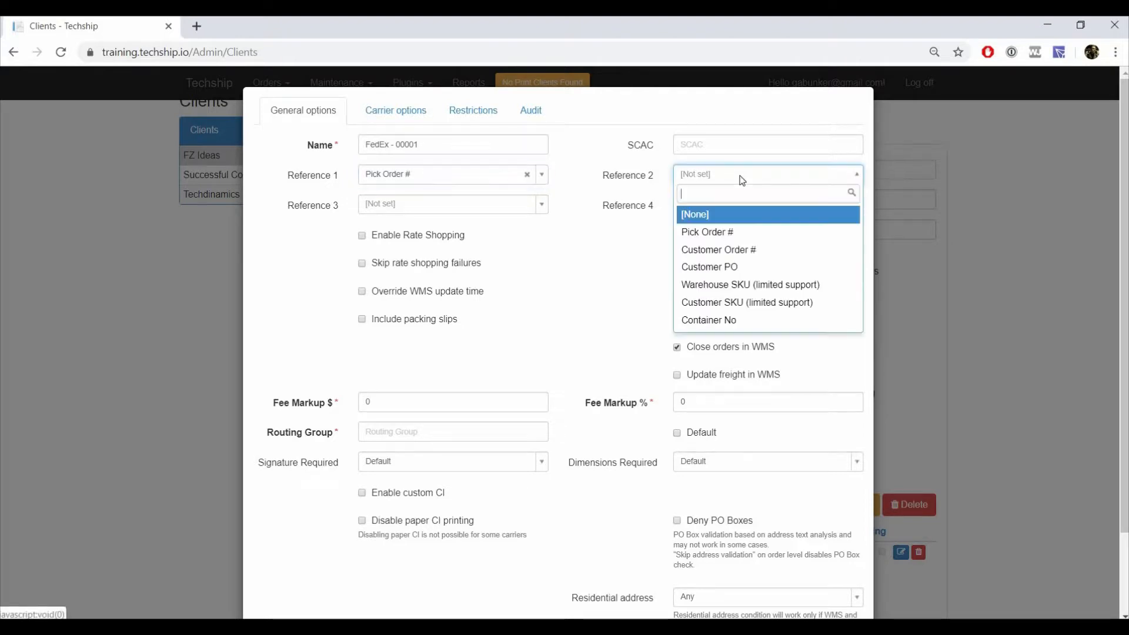
click(739, 251)
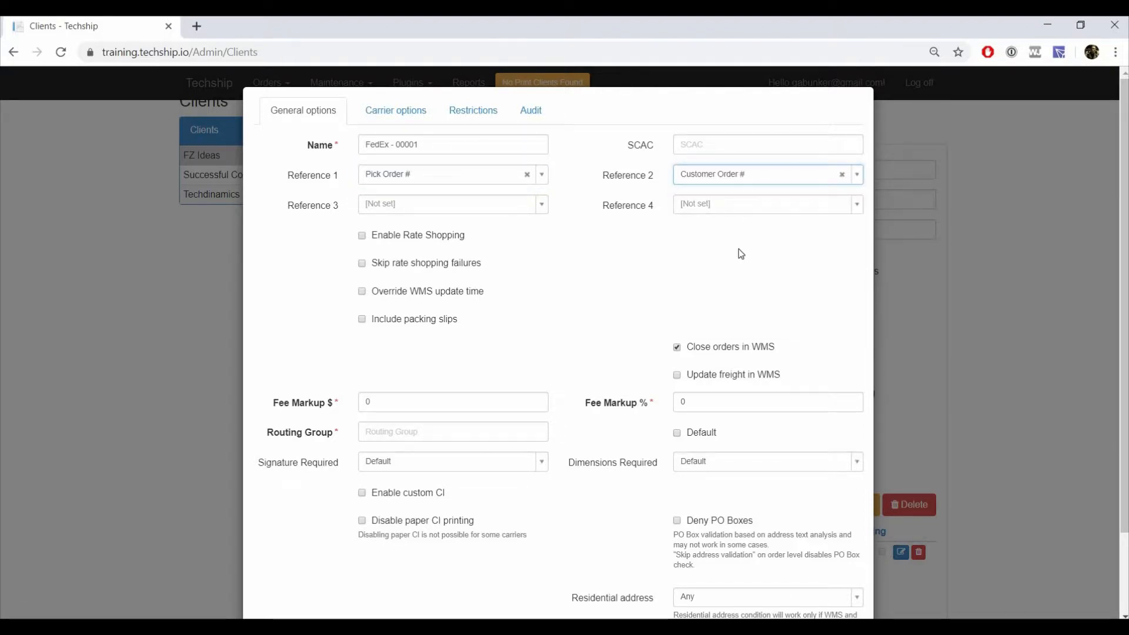
click(451, 213)
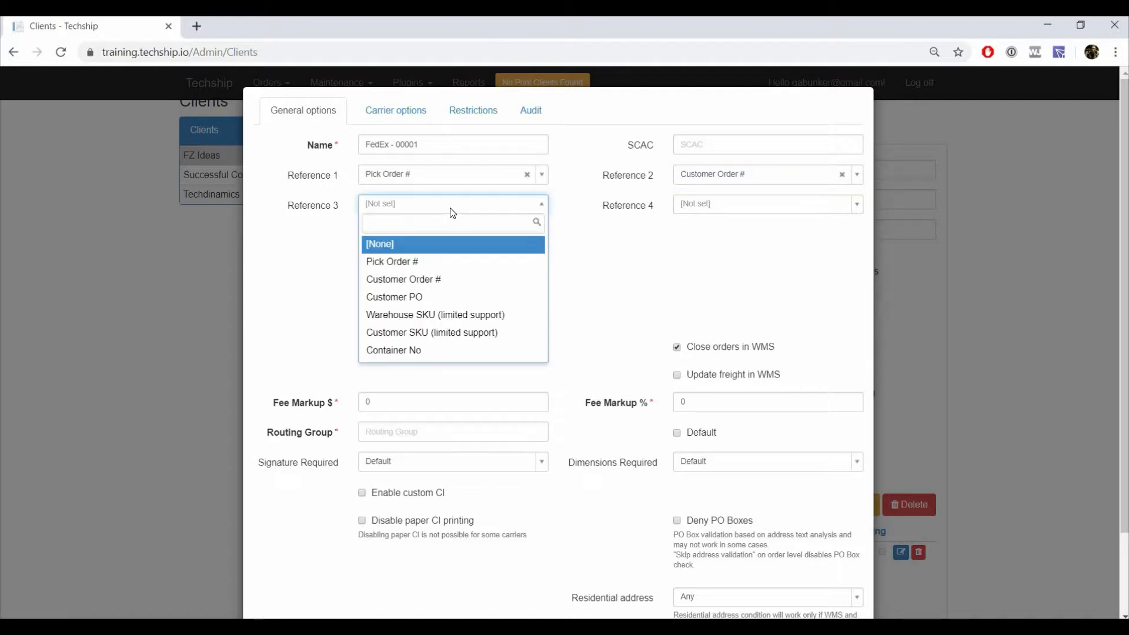
text(CODE)
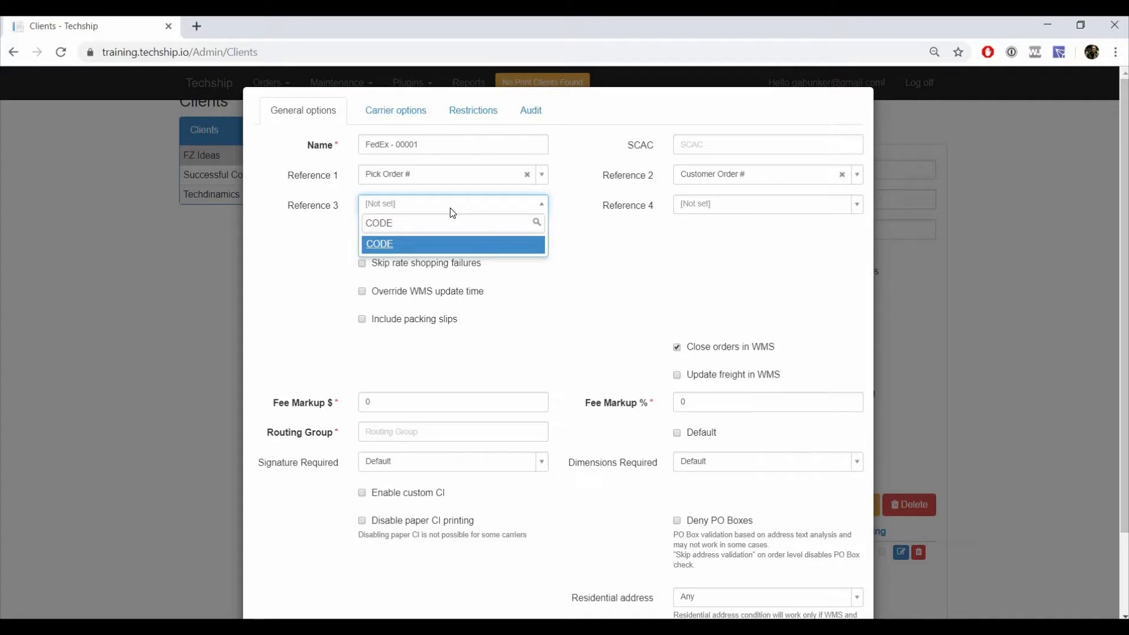
text(001)
click(393, 246)
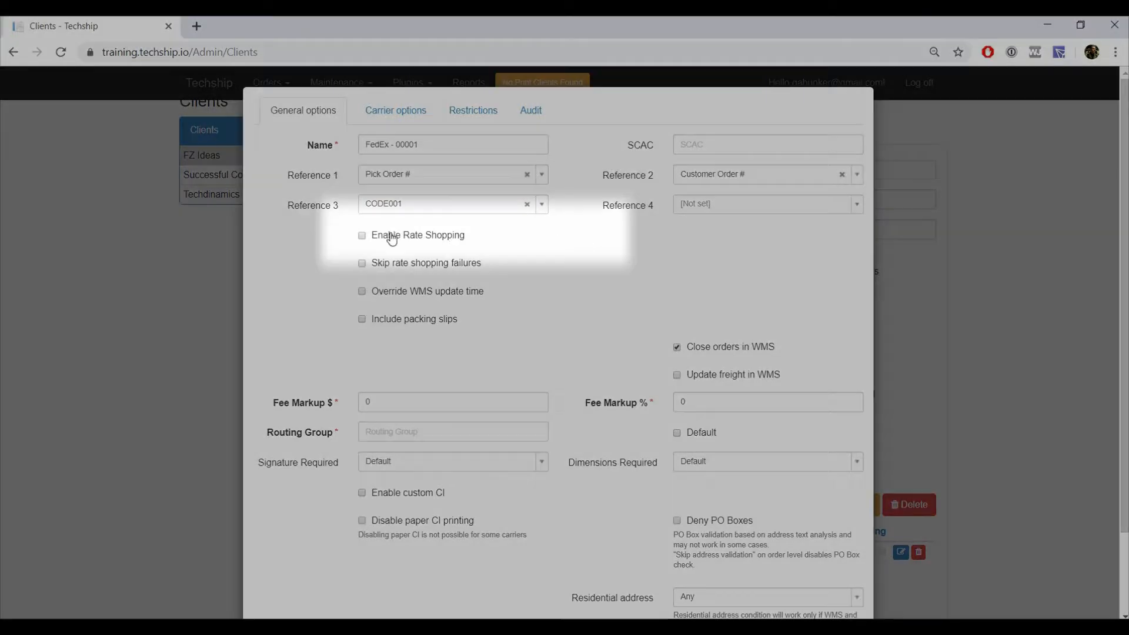
Step: Enable rate shopping and include packing slips of the [Default] type, merging the label with the packing slips
click(392, 238)
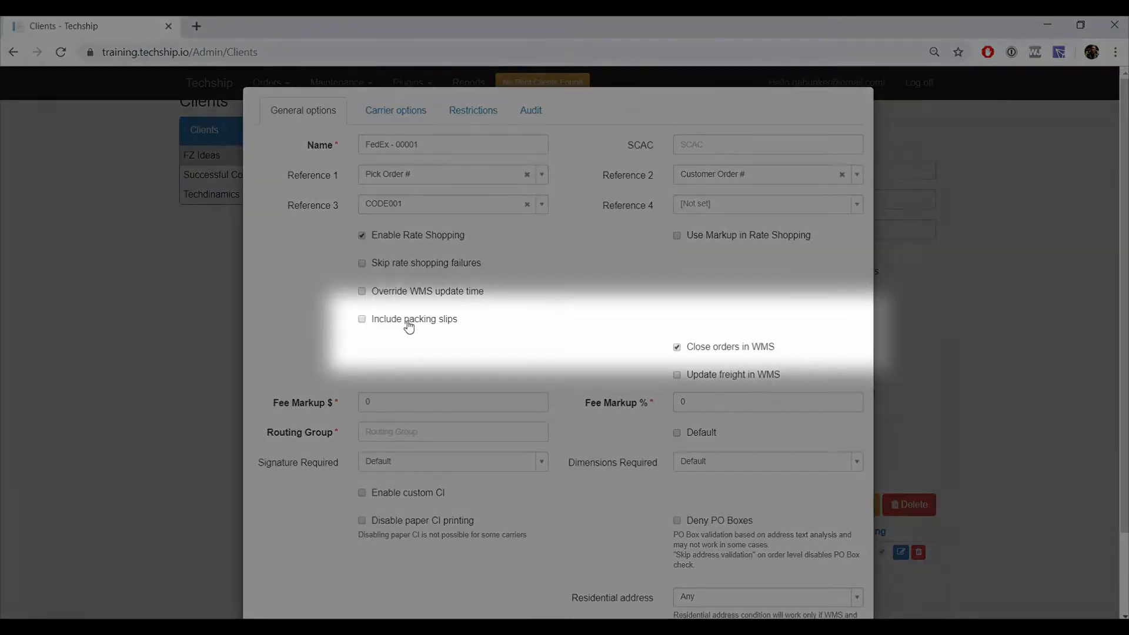
click(408, 324)
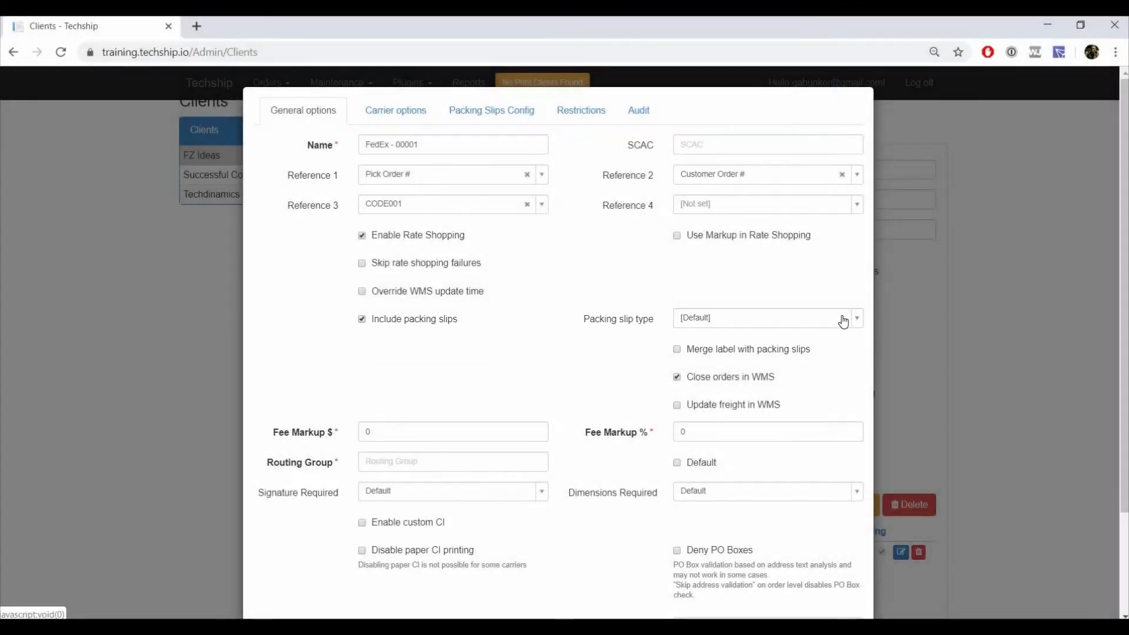
click(845, 320)
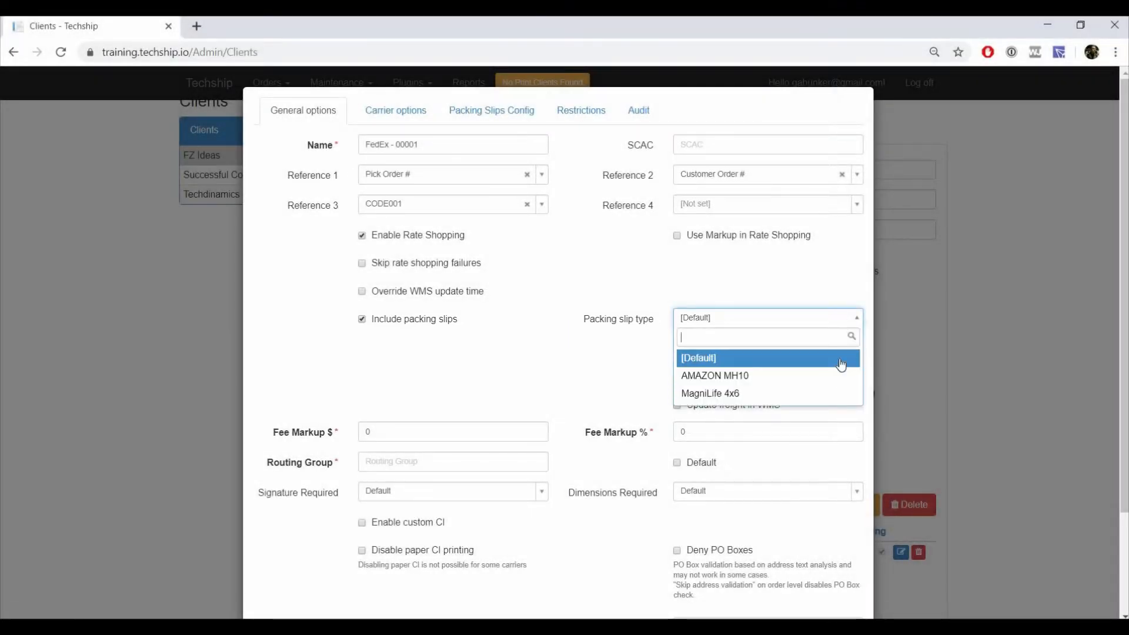
click(842, 364)
click(739, 352)
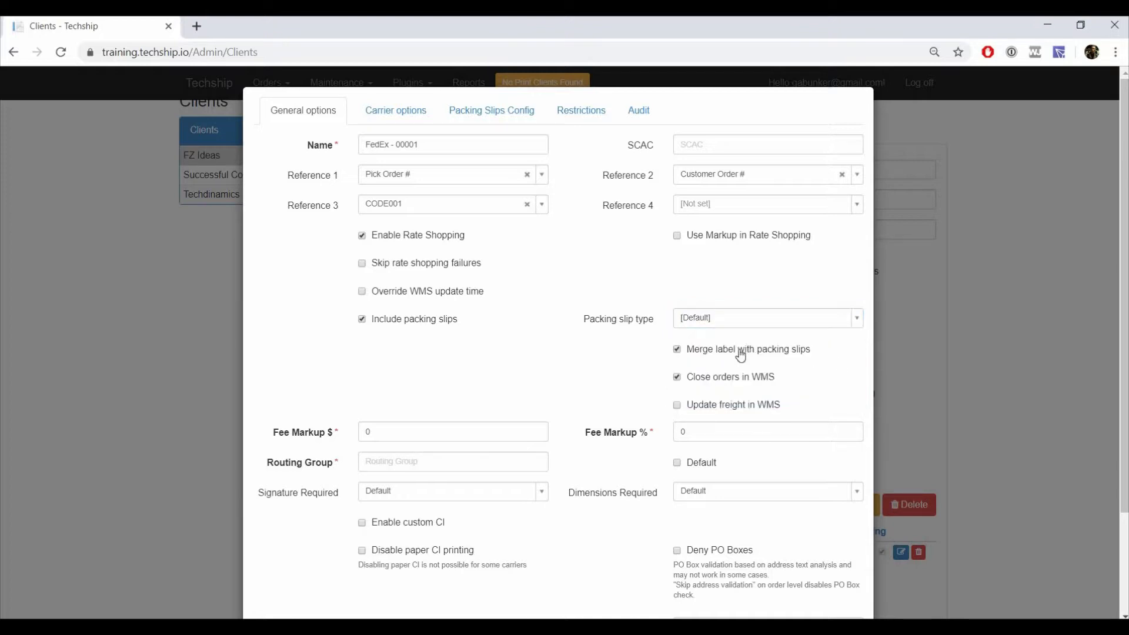
Step: Configure the packing slip with the name My Company and fill in its first address line
click(501, 117)
click(447, 176)
text(My Company)
key(Tab)
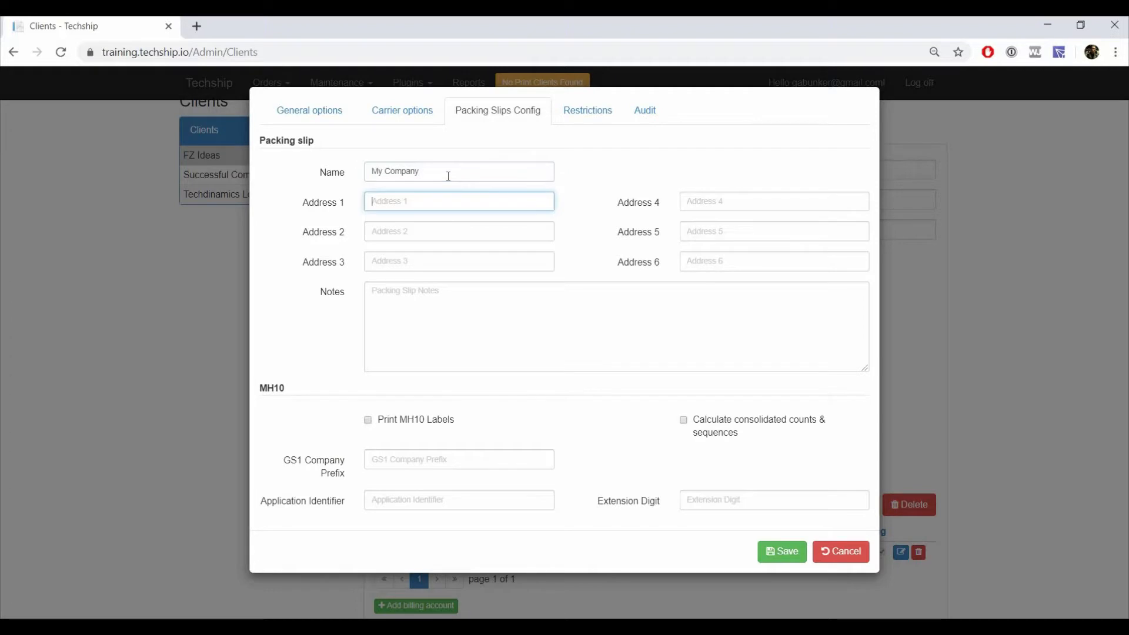
text(1234 Street)
key(Tab)
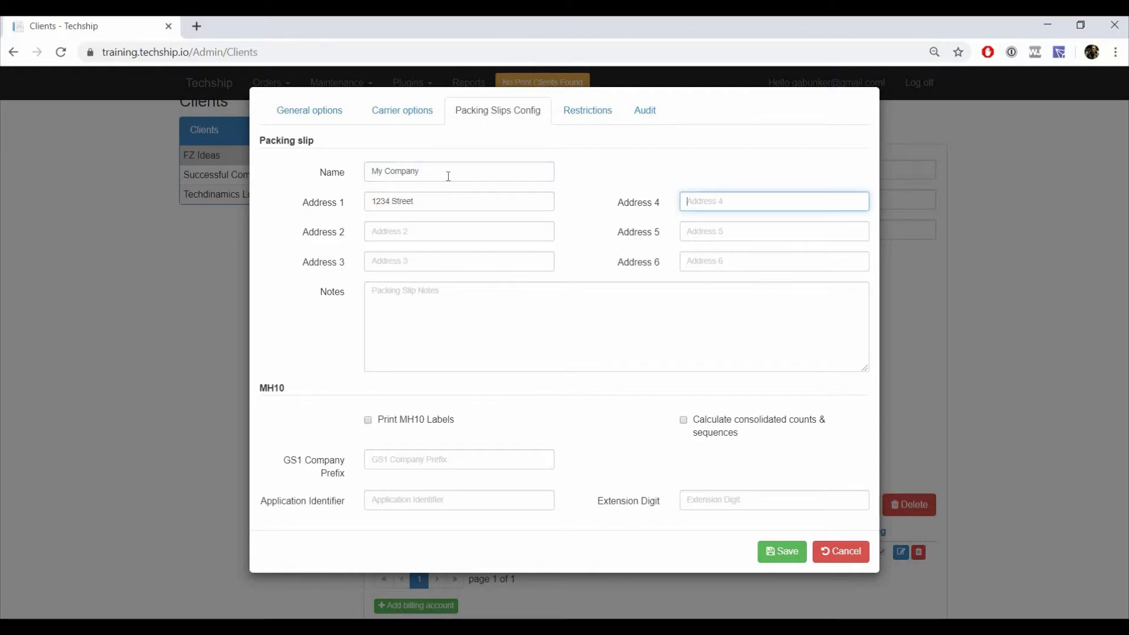
Step: Enable updating freight in WMS in the general options, and switch closing orders in WMS off and back on
click(316, 113)
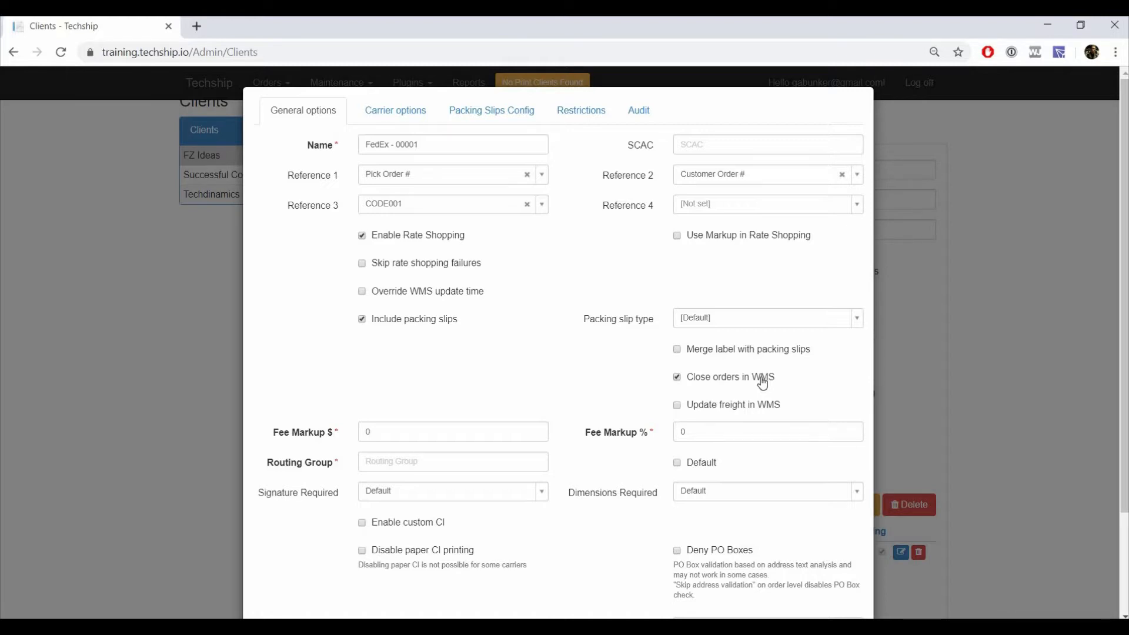
click(762, 382)
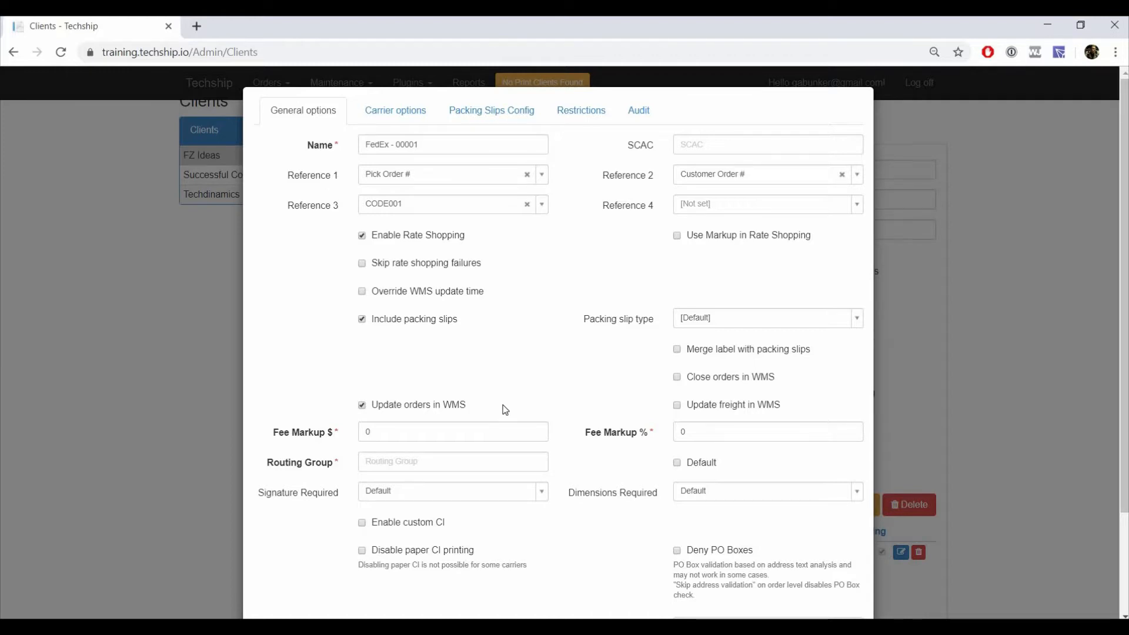
click(759, 409)
click(762, 382)
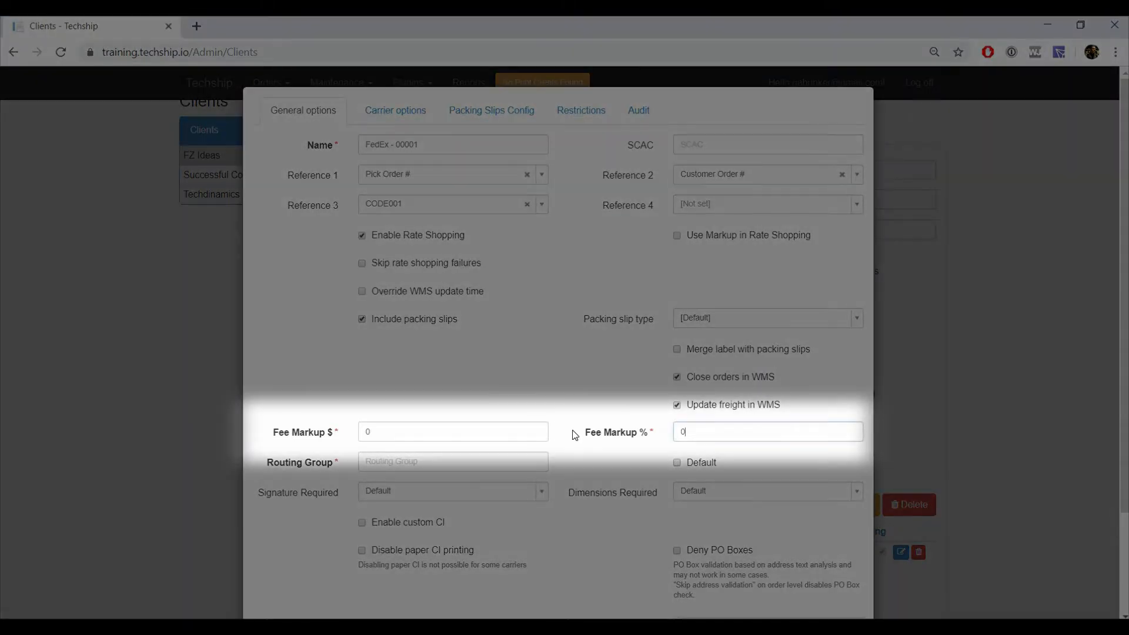
Step: Set the billing account's fee markup to 10 percent plus 0.5 dollars
click(575, 435)
text(10)
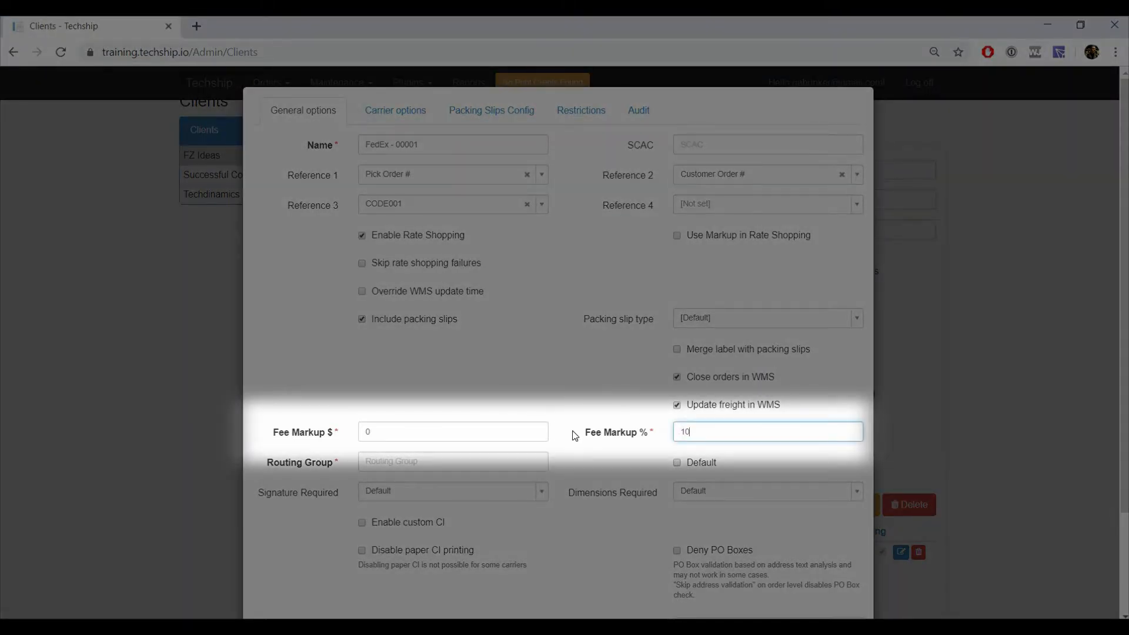
key(shift+Tab)
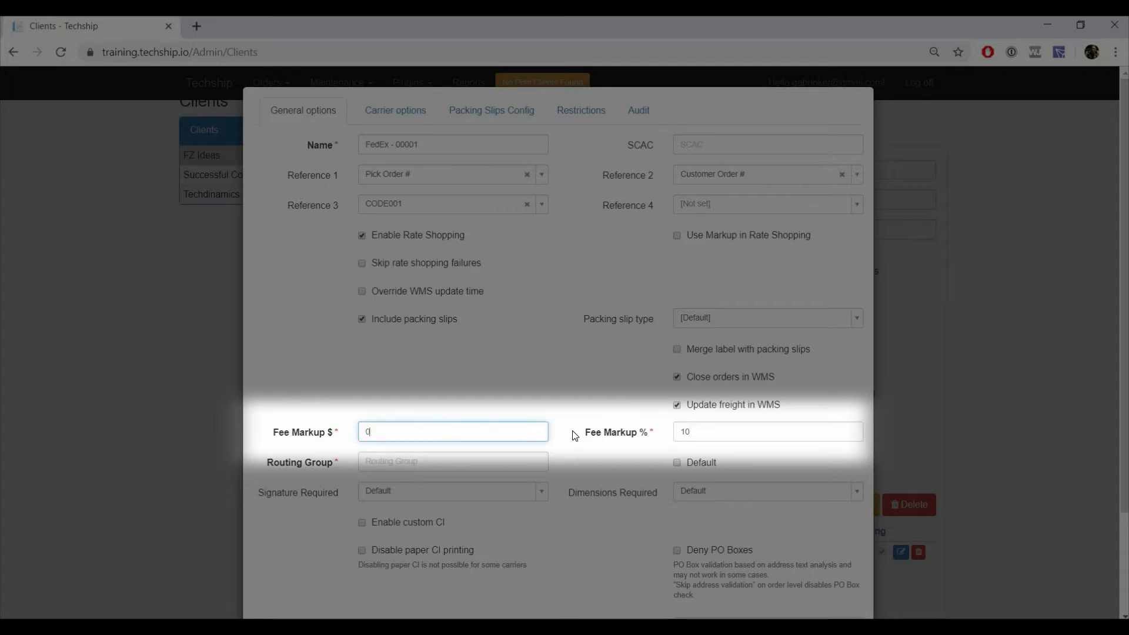
text(.5)
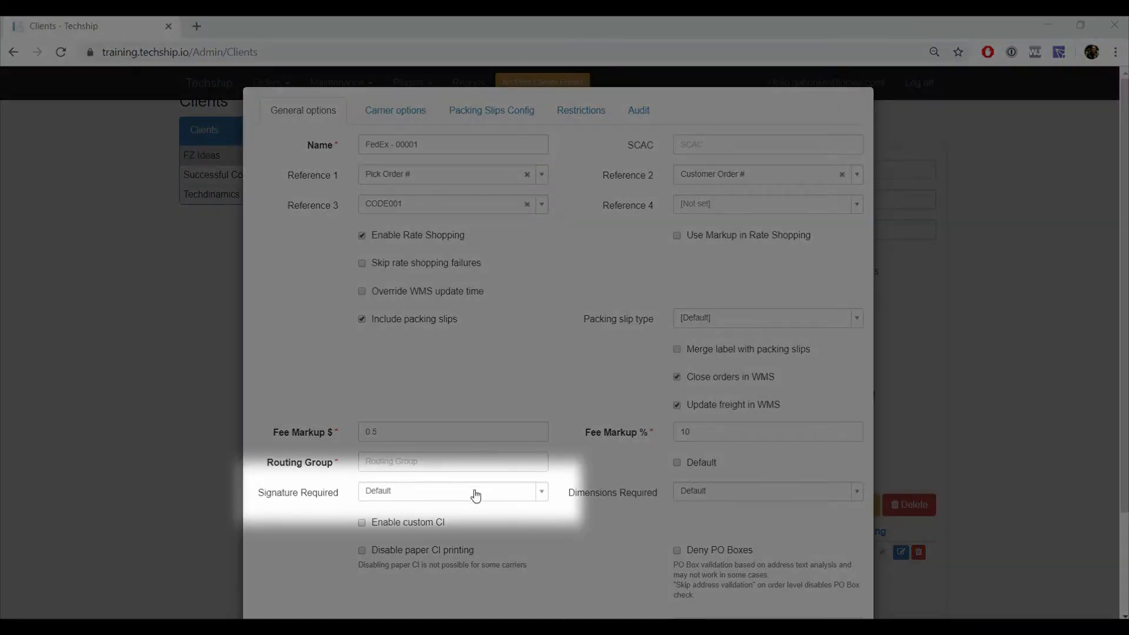
click(496, 494)
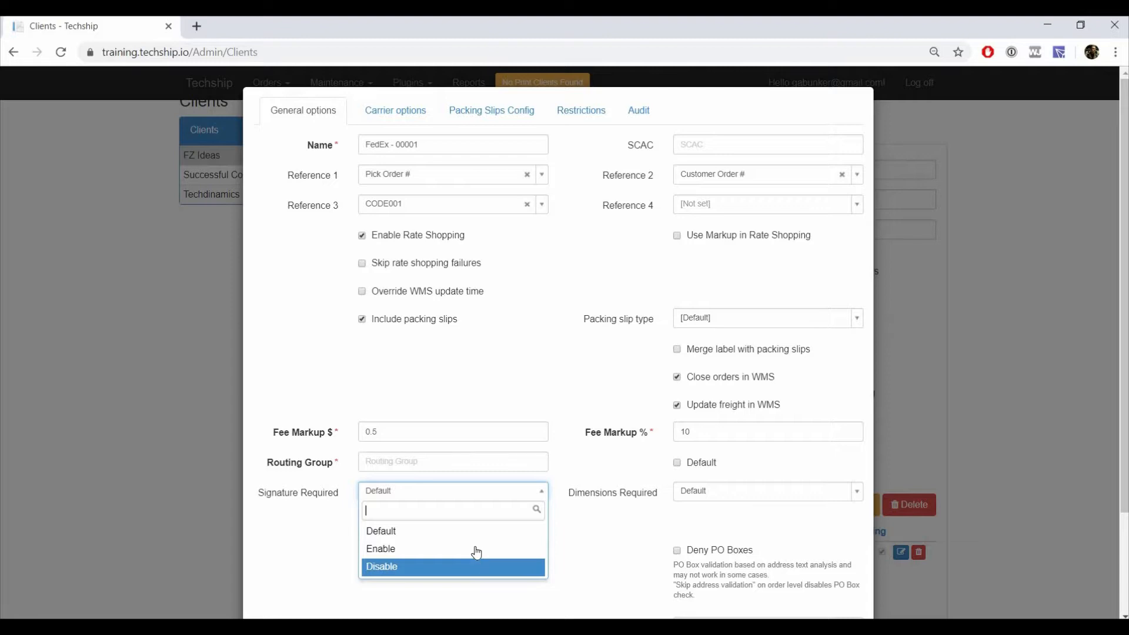
click(552, 340)
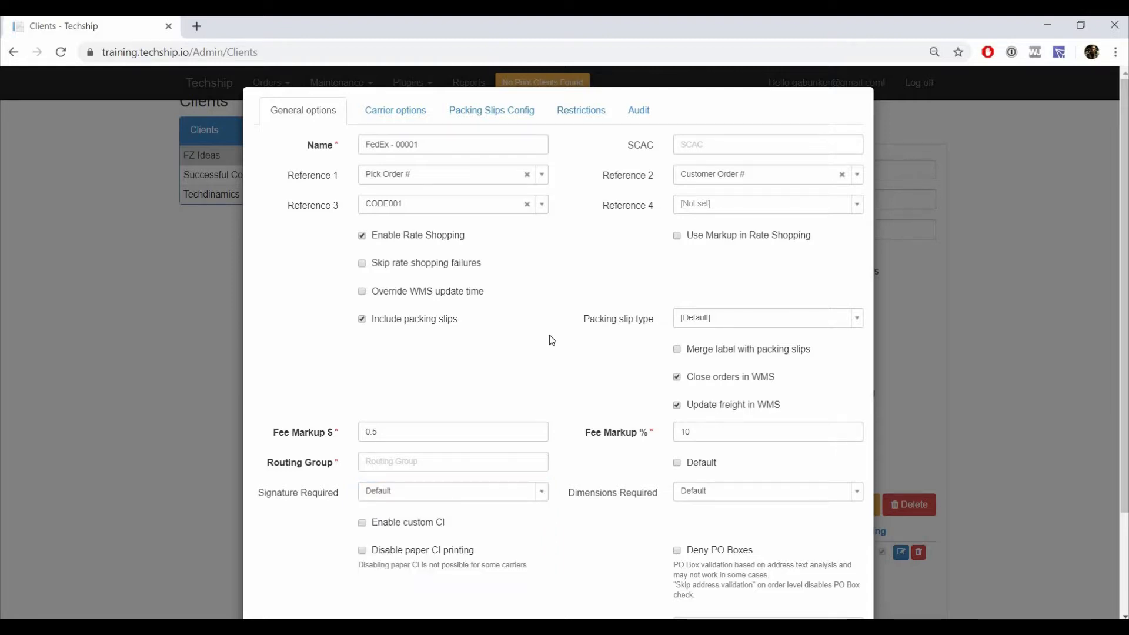
Step: Set the carrier service code to Fedex Ground's Ground option and override the WMS service code
click(421, 115)
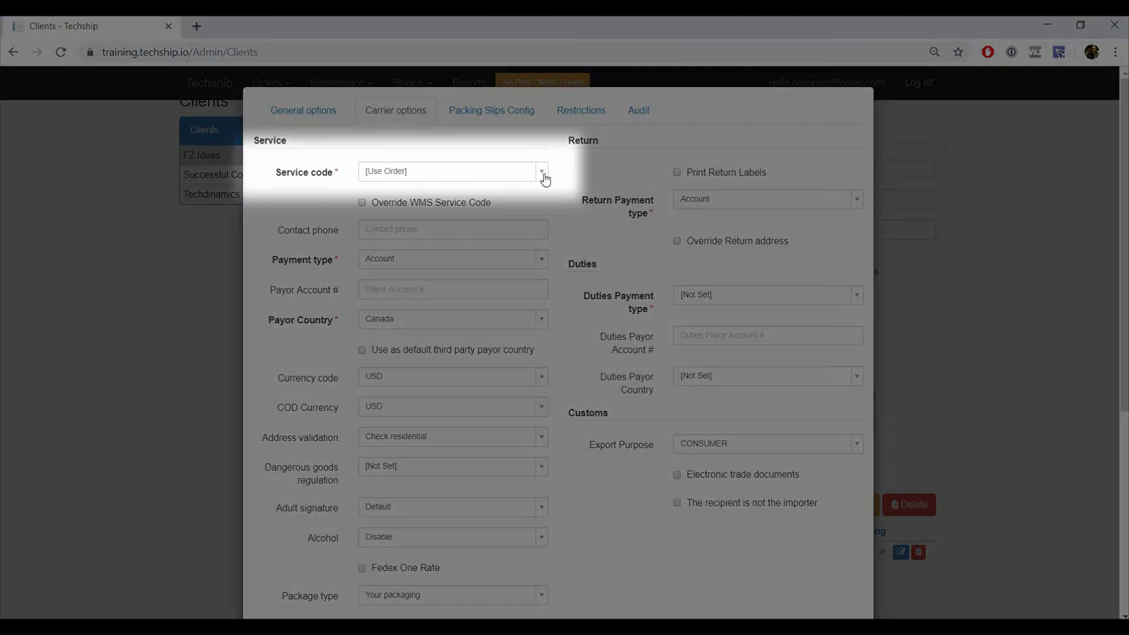
click(542, 172)
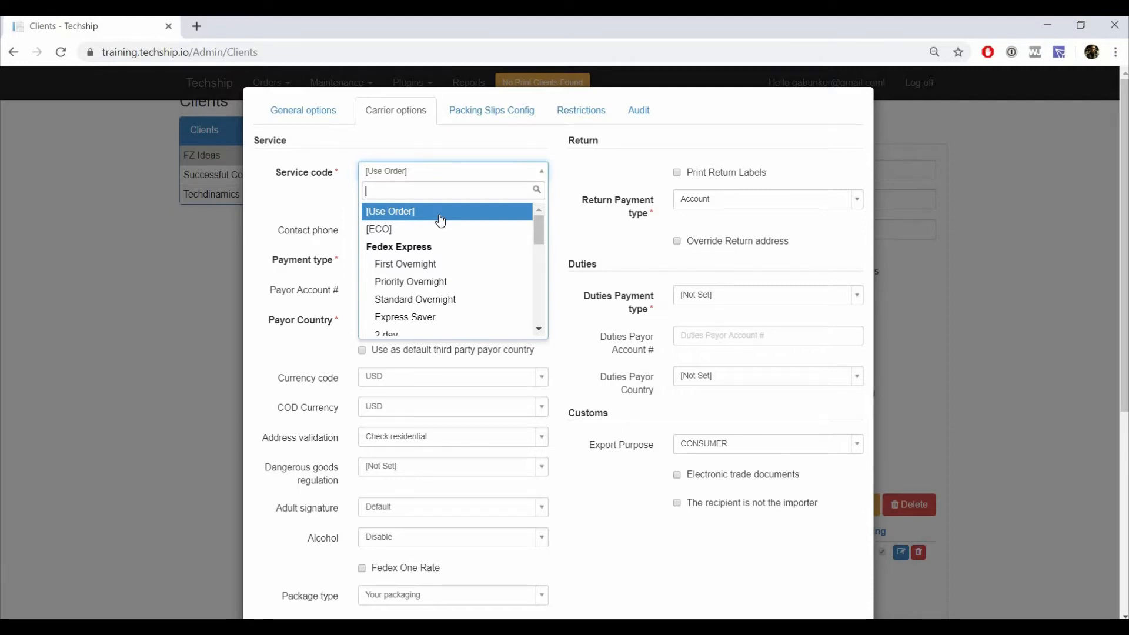
click(544, 173)
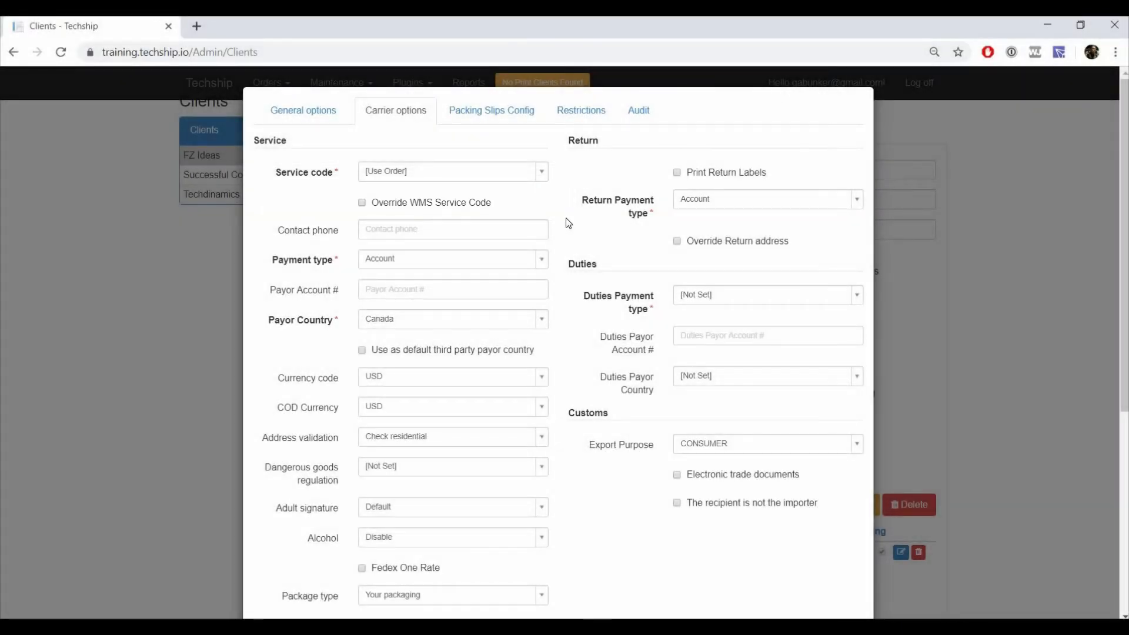
click(447, 172)
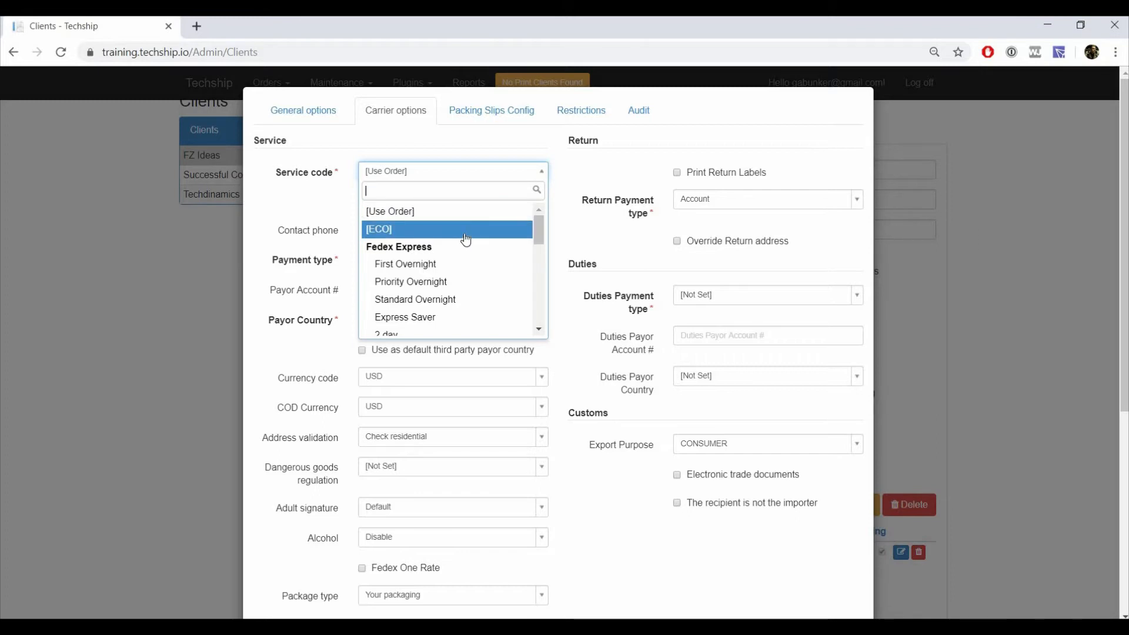
scroll(541, 253, down, 3)
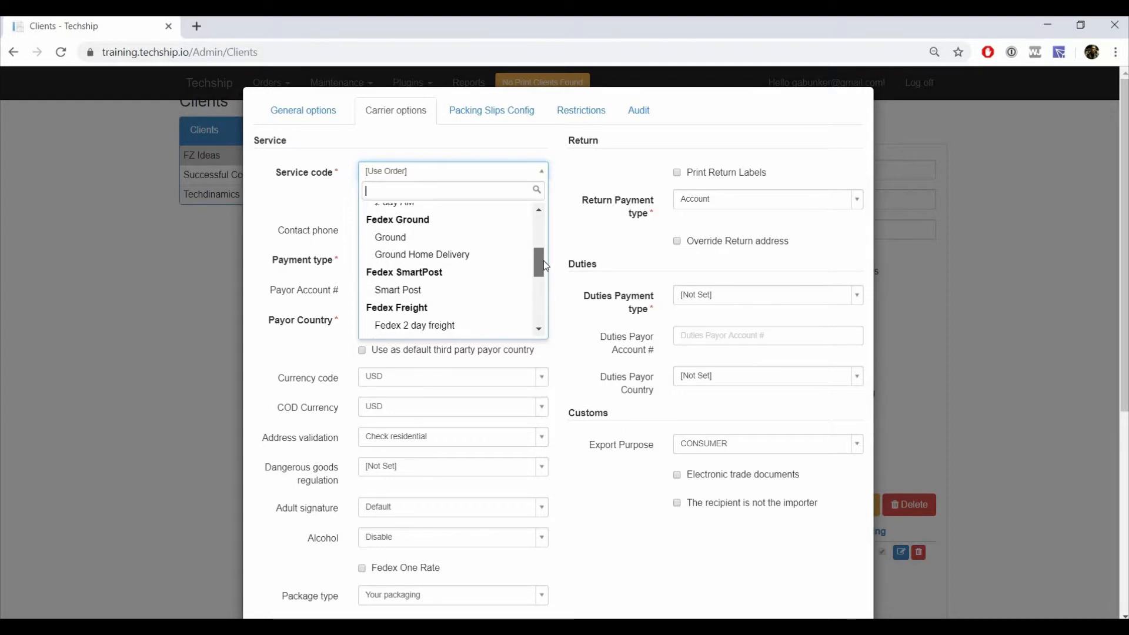
drag(543, 260, 542, 255)
click(442, 269)
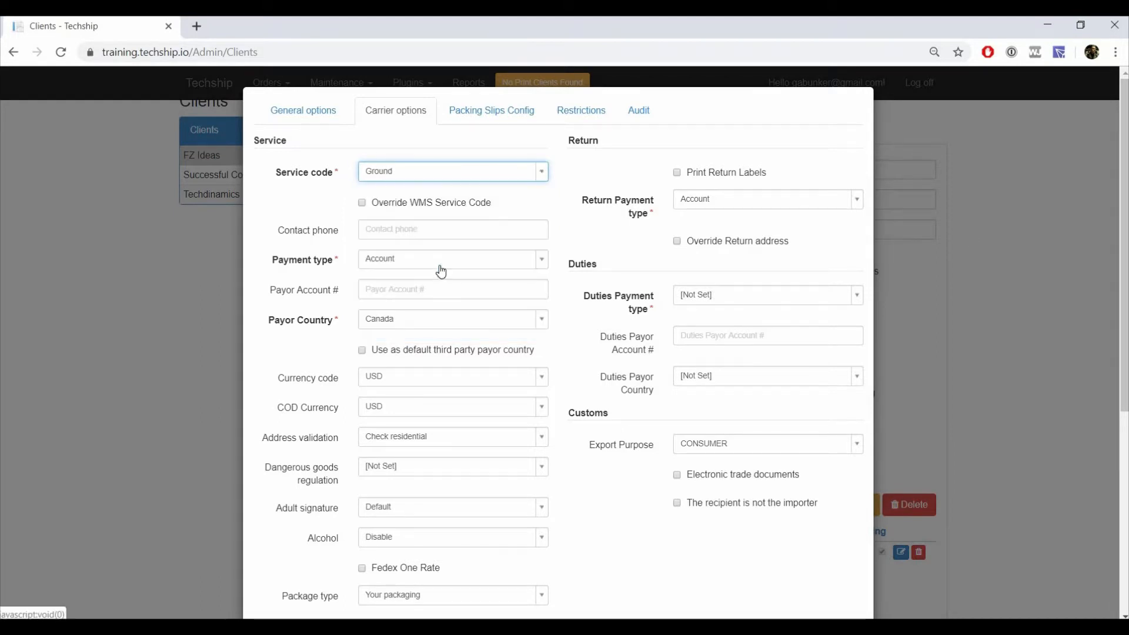
click(447, 204)
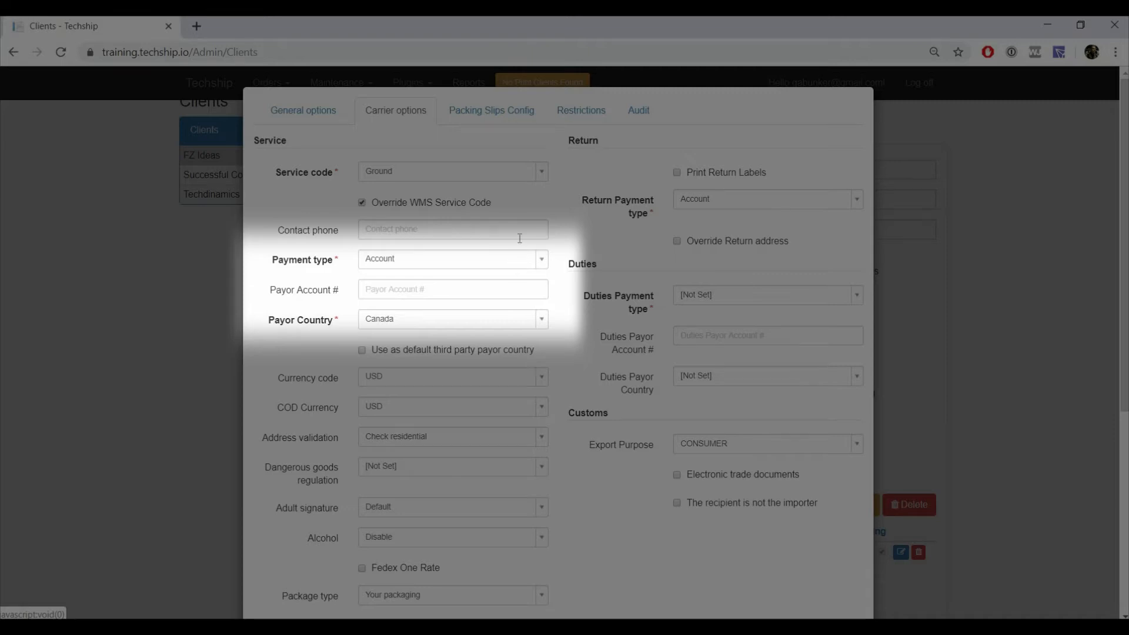
Step: Set the service payment type to Sender with payor country Canada, and fill in the payor account number and contact phone
click(522, 264)
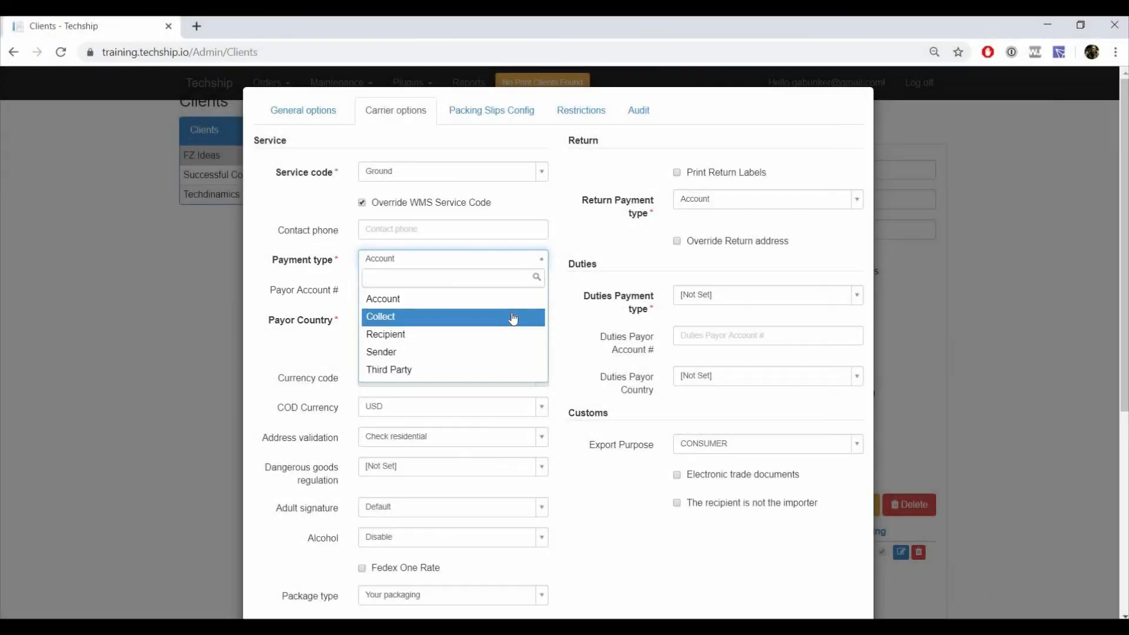
click(512, 352)
click(461, 294)
text(000111)
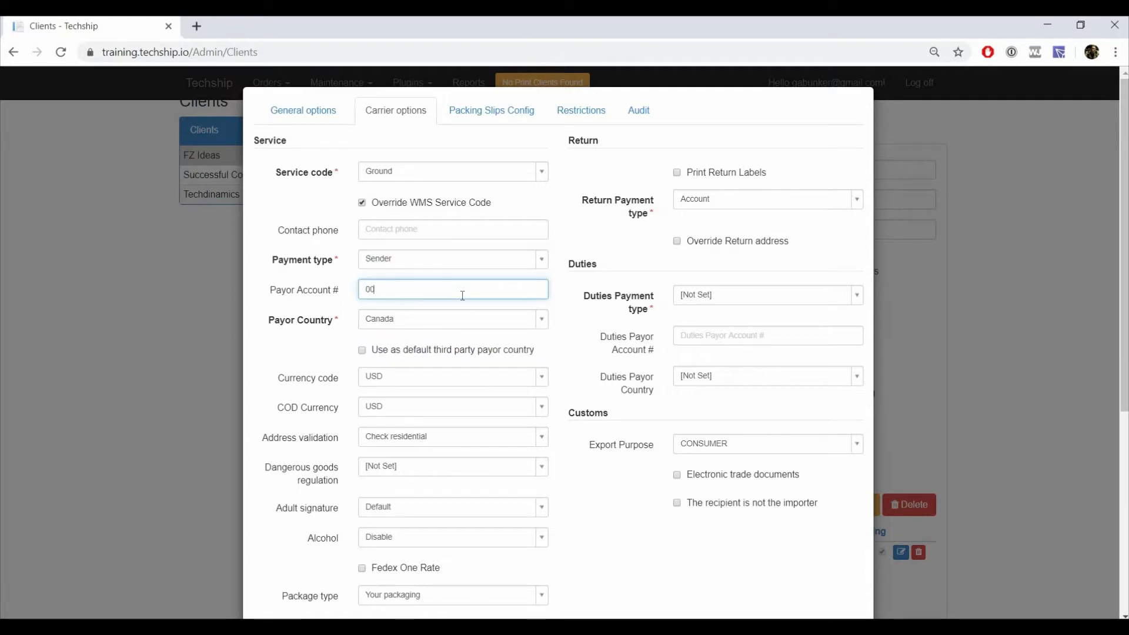
text(888)
click(523, 319)
click(519, 358)
click(516, 222)
text(11111111)
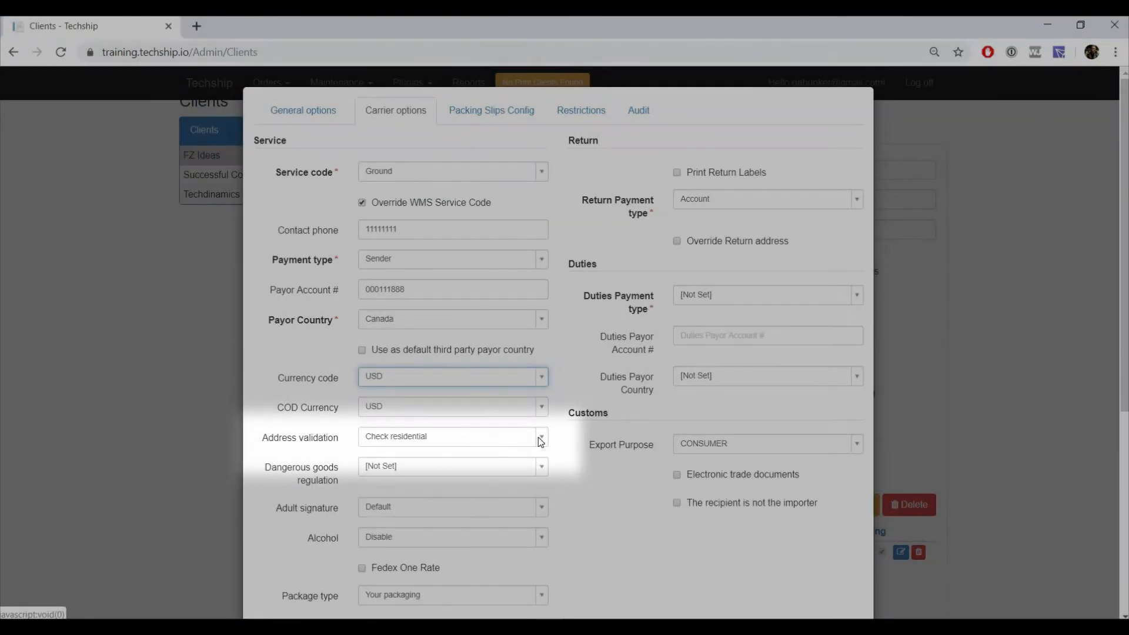
Step: Examine the address validation choices and the available FedEx package types in the carrier options
click(539, 441)
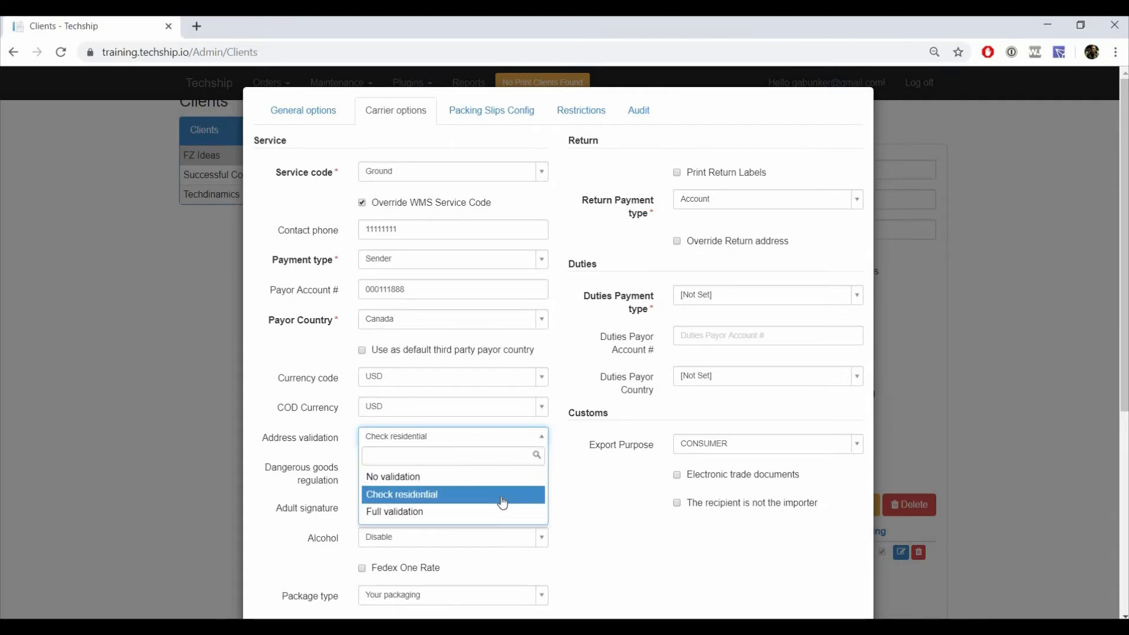
click(582, 489)
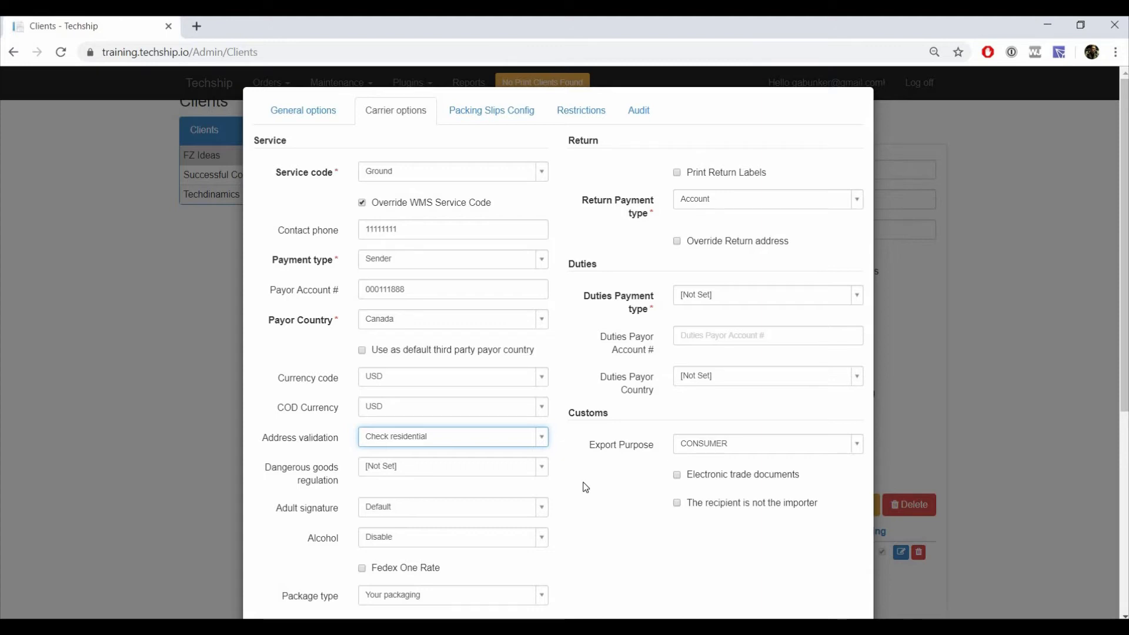
scroll(584, 486, down, 4)
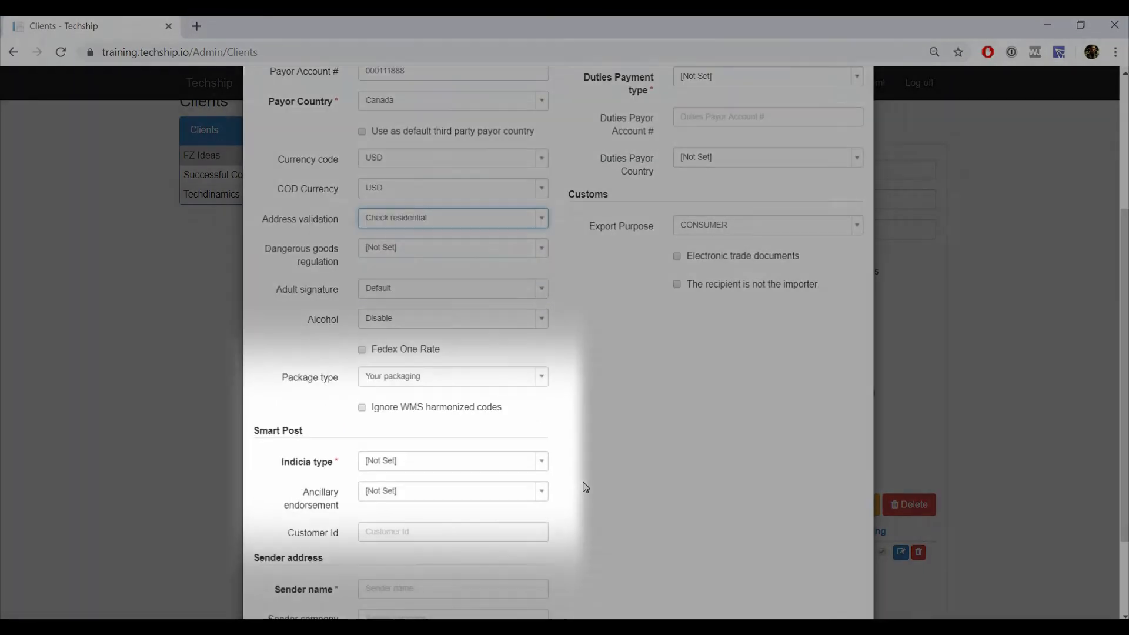
click(536, 377)
drag(539, 442, 542, 487)
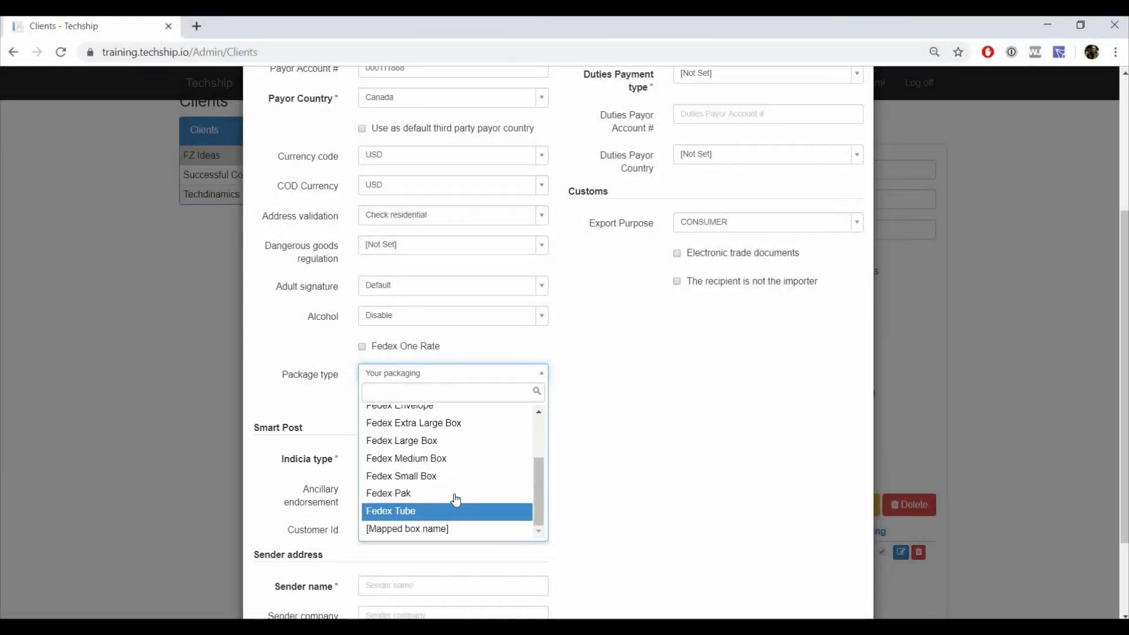
scroll(466, 461, up, 2)
scroll(466, 460, up, 1)
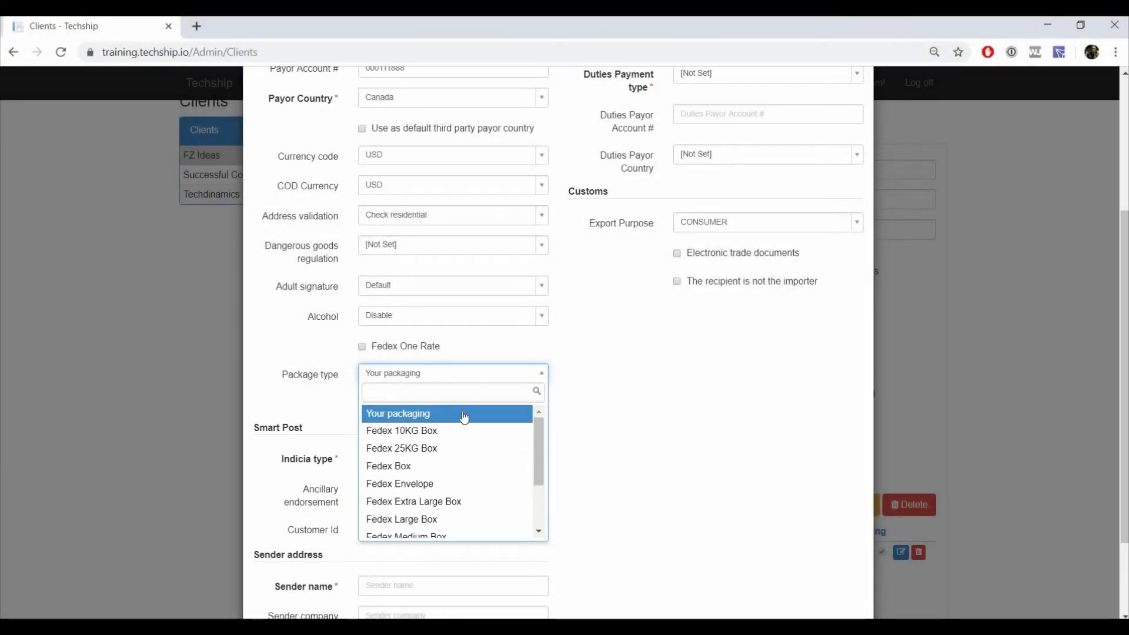
scroll(435, 477, down, 3)
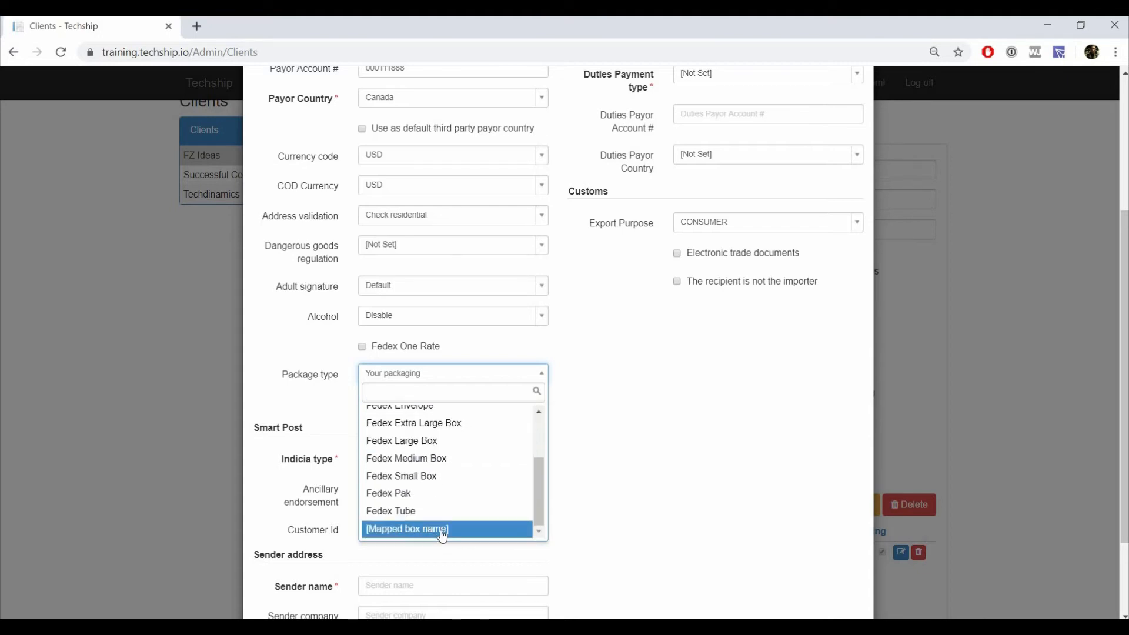
scroll(479, 459, up, 2)
scroll(591, 334, down, 2)
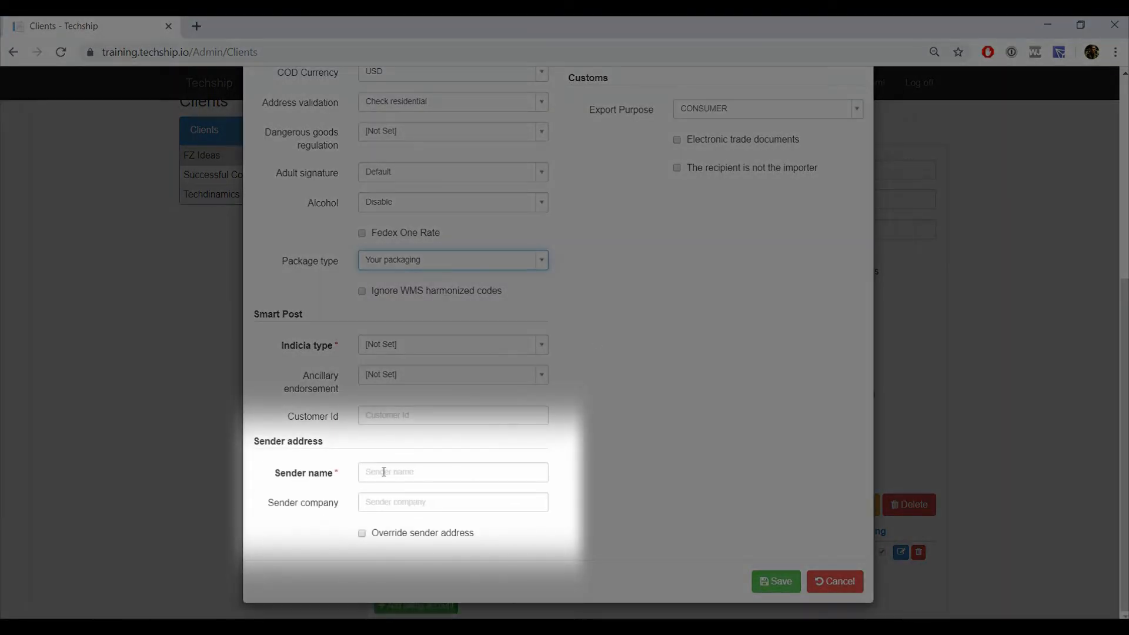
Step: Enter My Company as both the sender name and the sender company
click(383, 471)
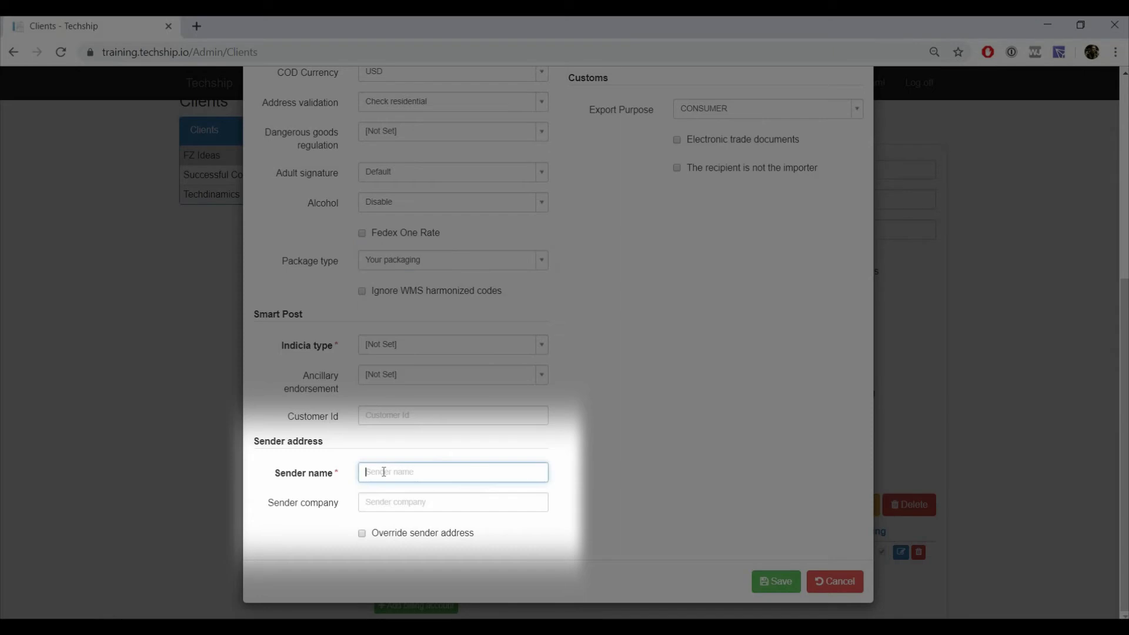
text(My Company)
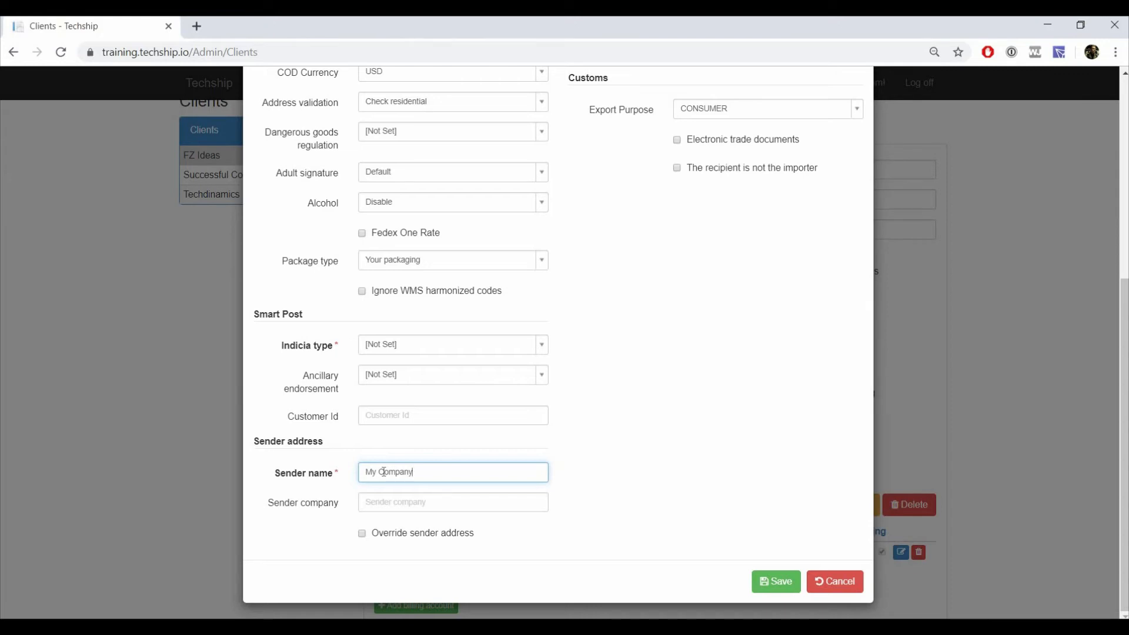
key(Tab)
text(My Company)
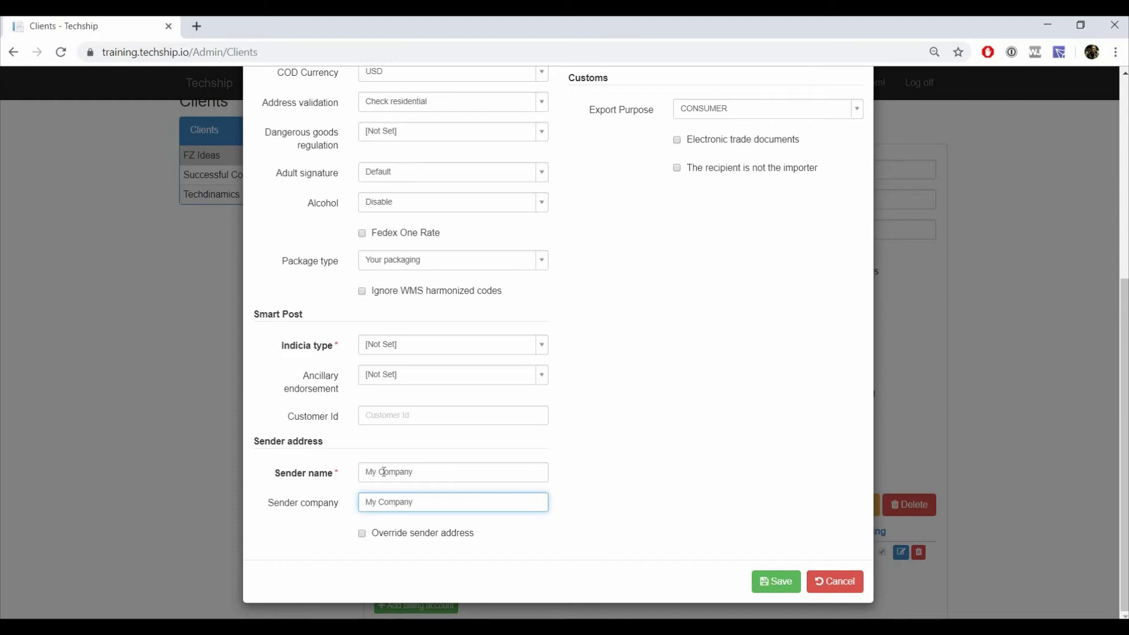
Step: Override the sender address and fill in its first address line, city, province and postal code
click(437, 541)
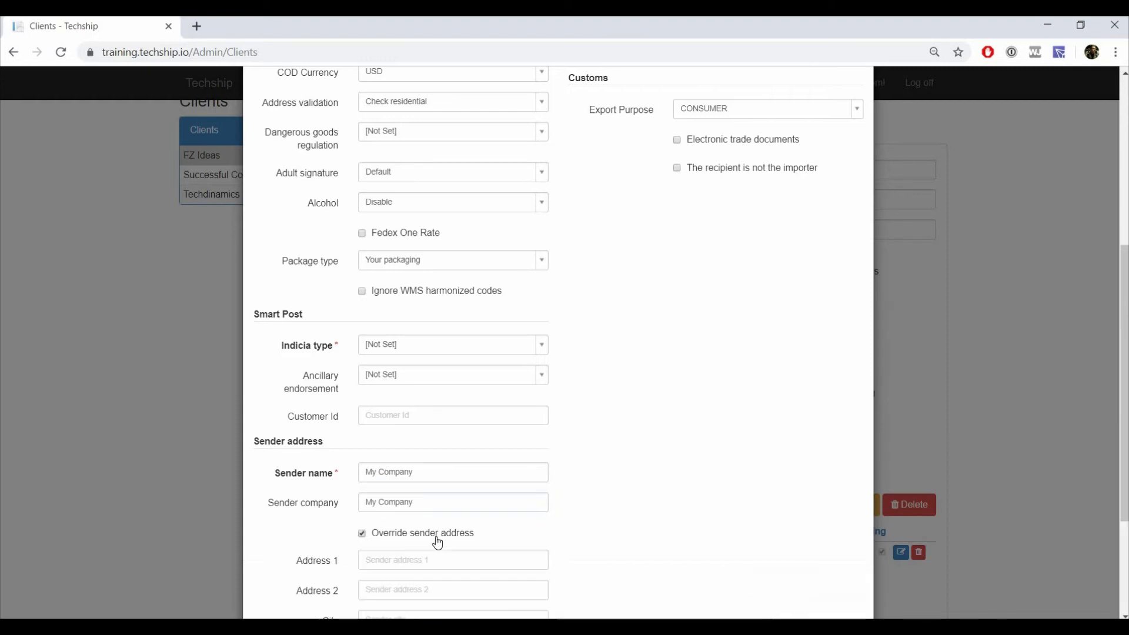
scroll(441, 529, down, 3)
click(445, 376)
text(888 Sudcess Street)
key(Tab)
text(Mississauga)
key(Tab)
text(ON)
key(Tab)
text(ABC 123)
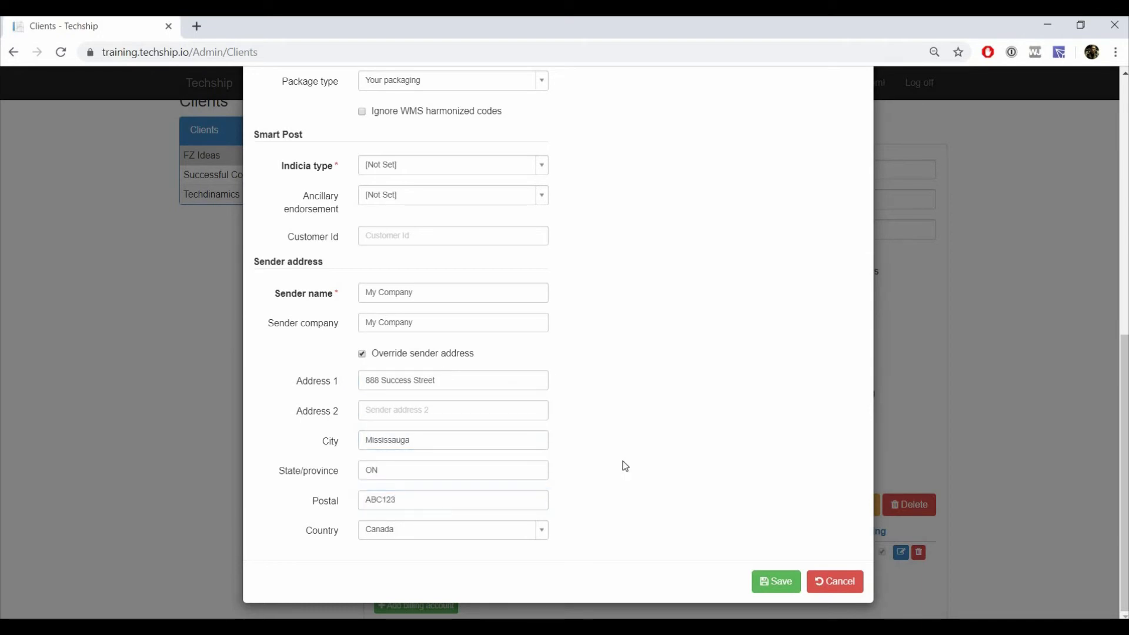
Step: Try overriding the return address with Success Company as name and company plus street and city, and switch the override off again
scroll(623, 461, up, 10)
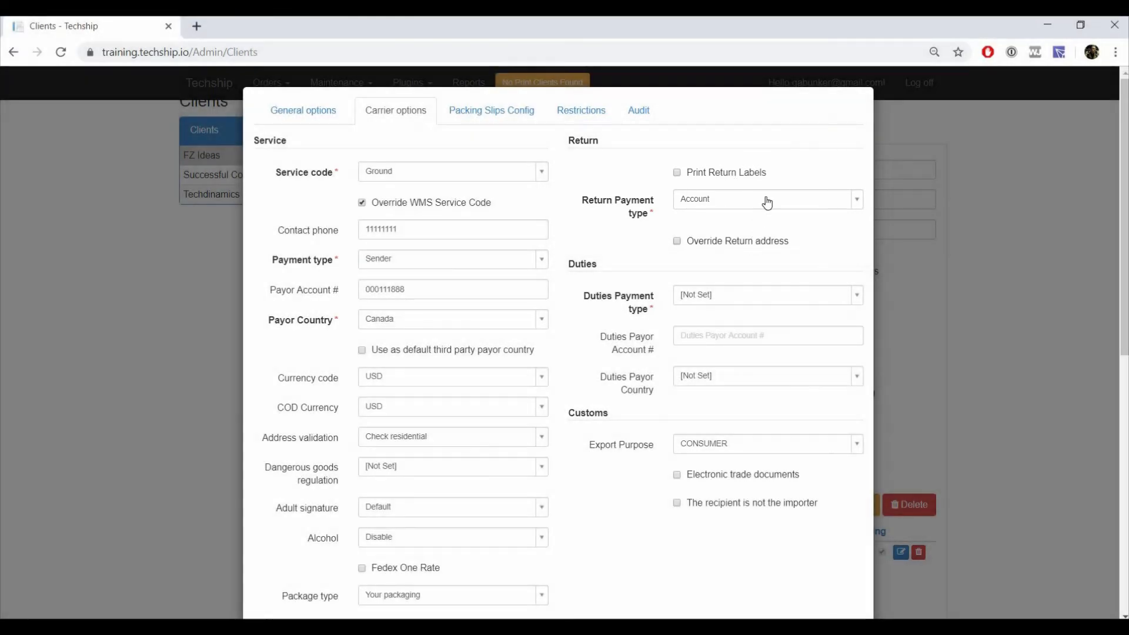
click(767, 201)
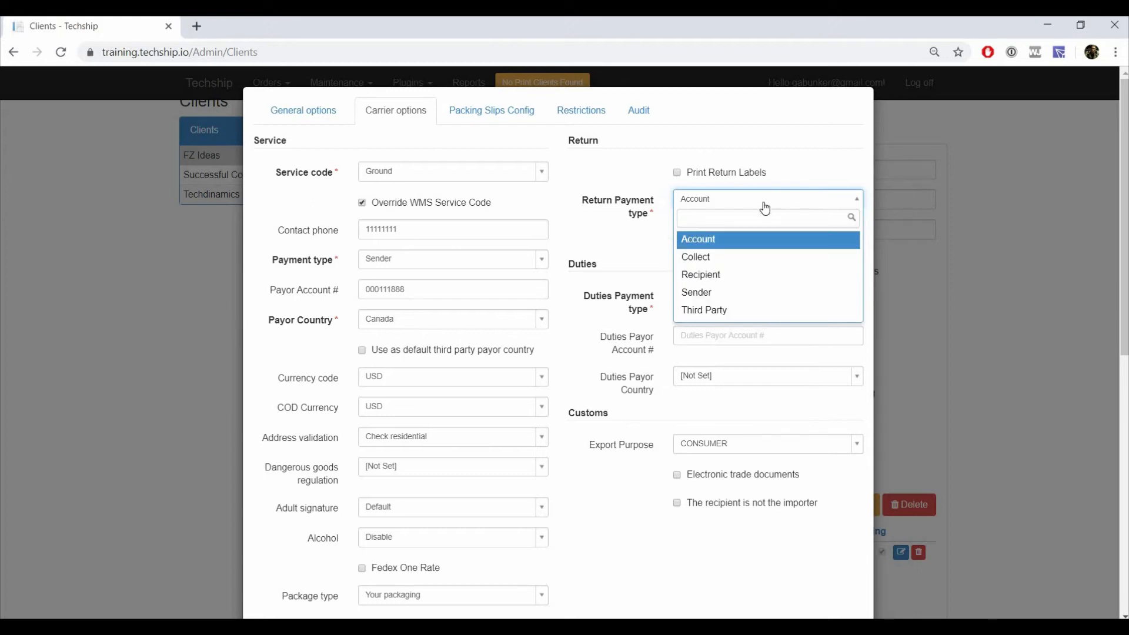
click(765, 208)
click(746, 243)
click(746, 262)
text(Success Company)
key(Tab)
text(Success Company)
key(Tab)
text(555 Return Street)
key(Tab)
key(Tab)
text(Lakewood)
key(Tab)
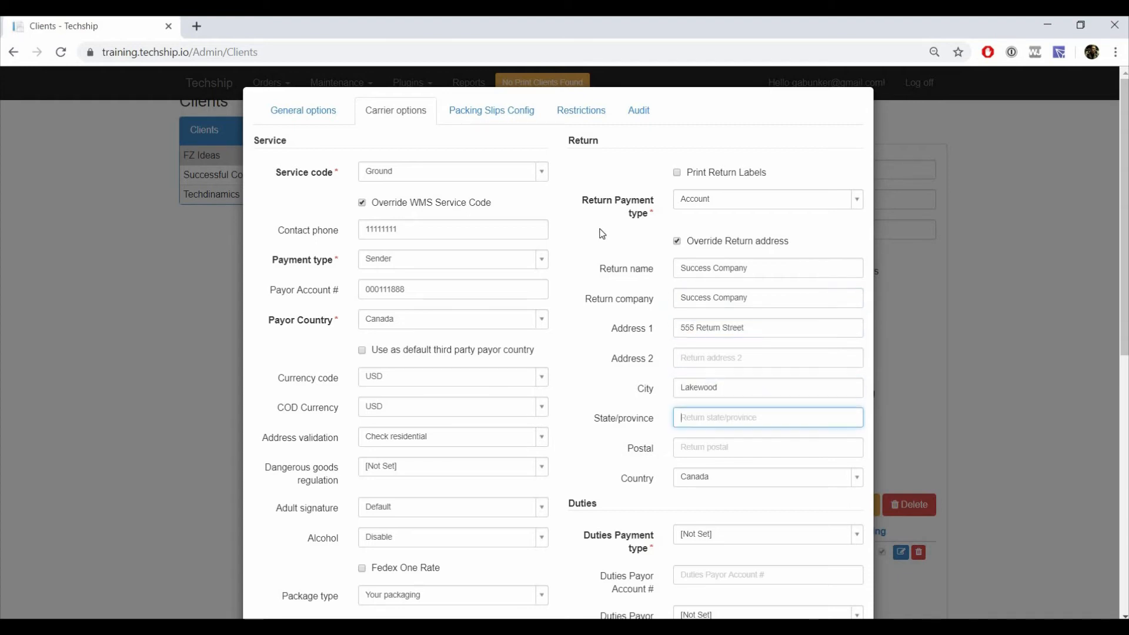
click(697, 242)
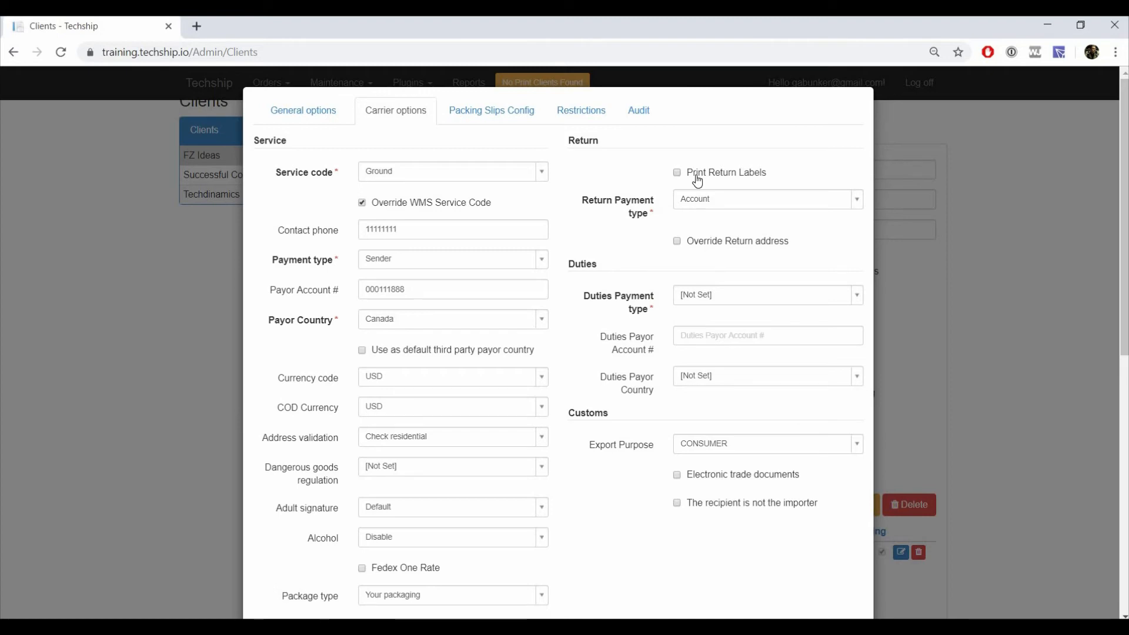
Step: Enable printing return labels, and set duties payment to Sender with payor country Canada and the service section's payor account number
click(697, 176)
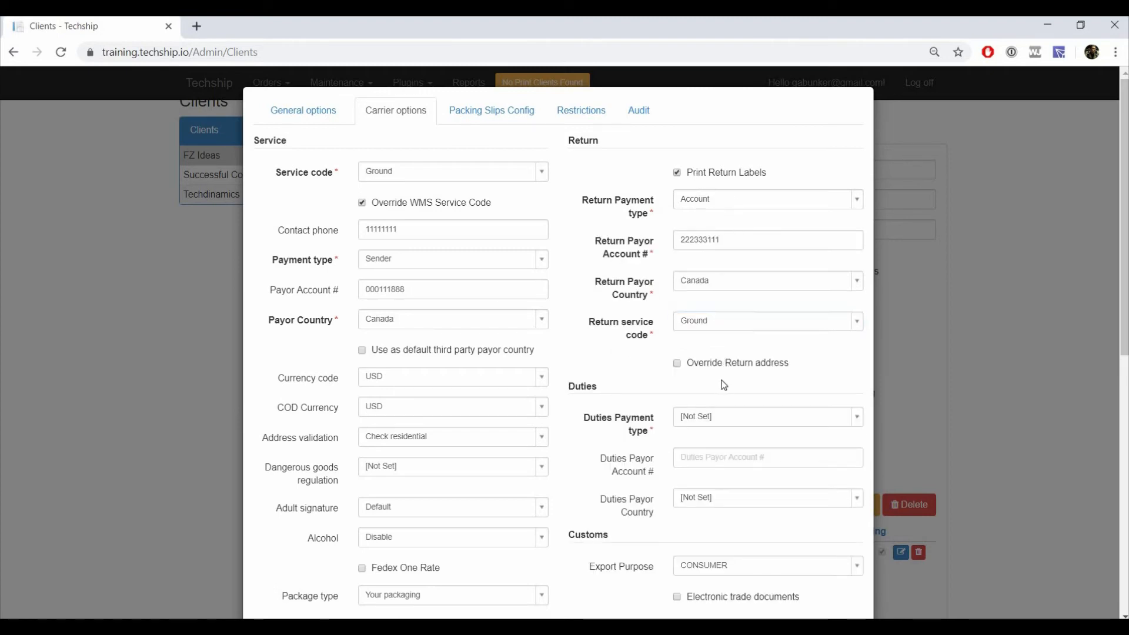
scroll(724, 381, down, 1)
scroll(779, 350, down, 1)
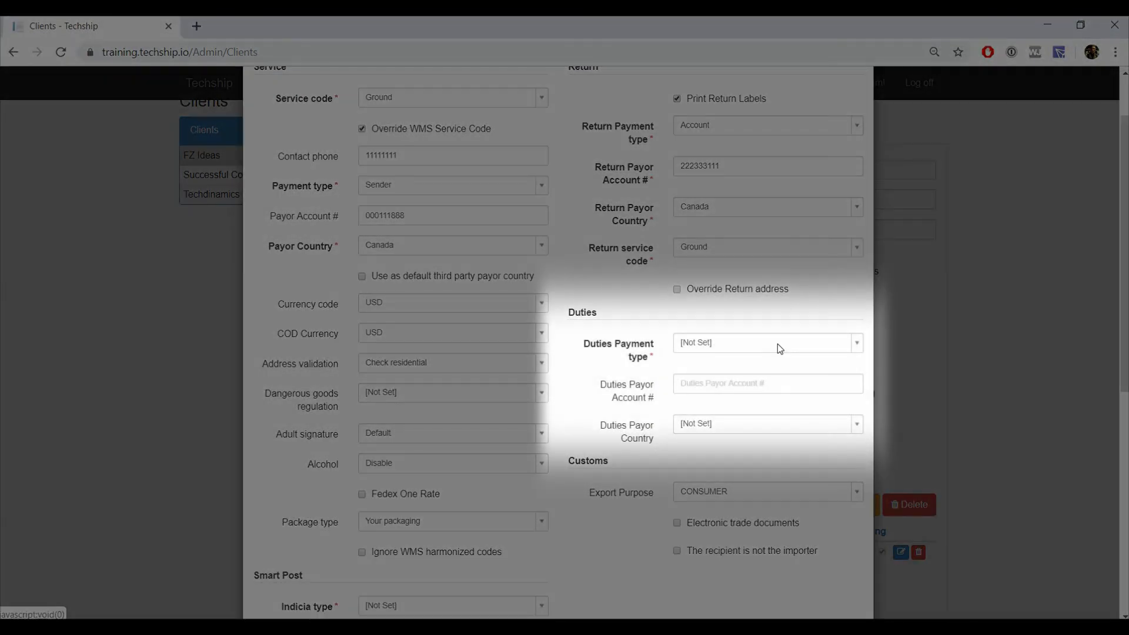
click(778, 347)
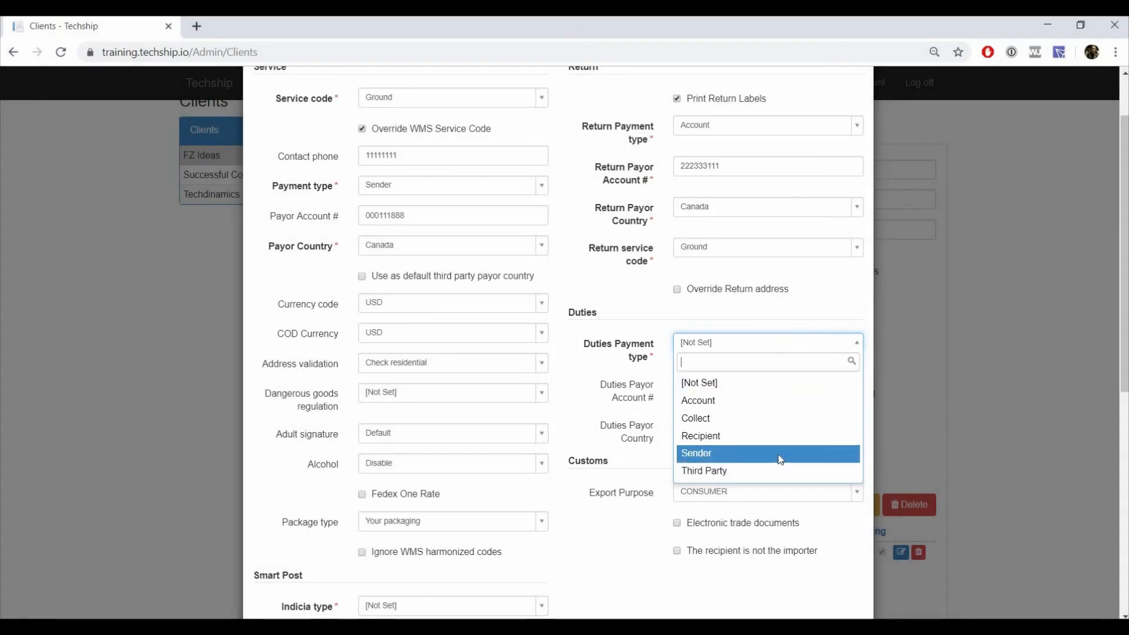
click(779, 458)
click(771, 385)
double_click(388, 216)
key(ctrl+c)
click(706, 384)
key(ctrl+v)
click(715, 428)
click(736, 488)
Step: Set both the currency code and the COD currency to CAD
click(448, 303)
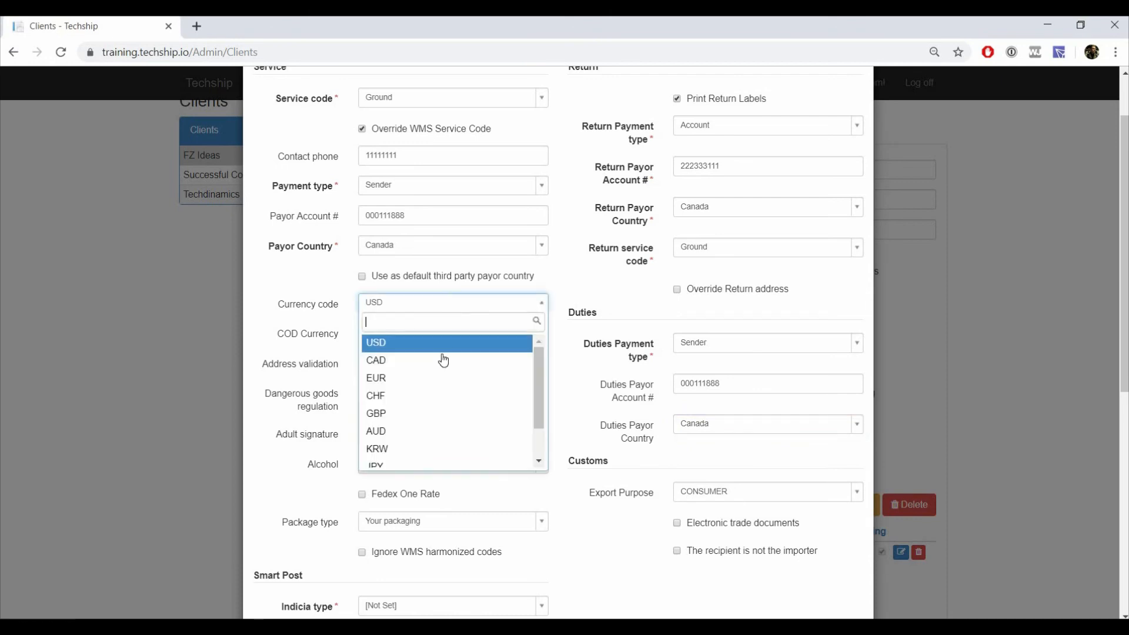
click(444, 359)
click(449, 341)
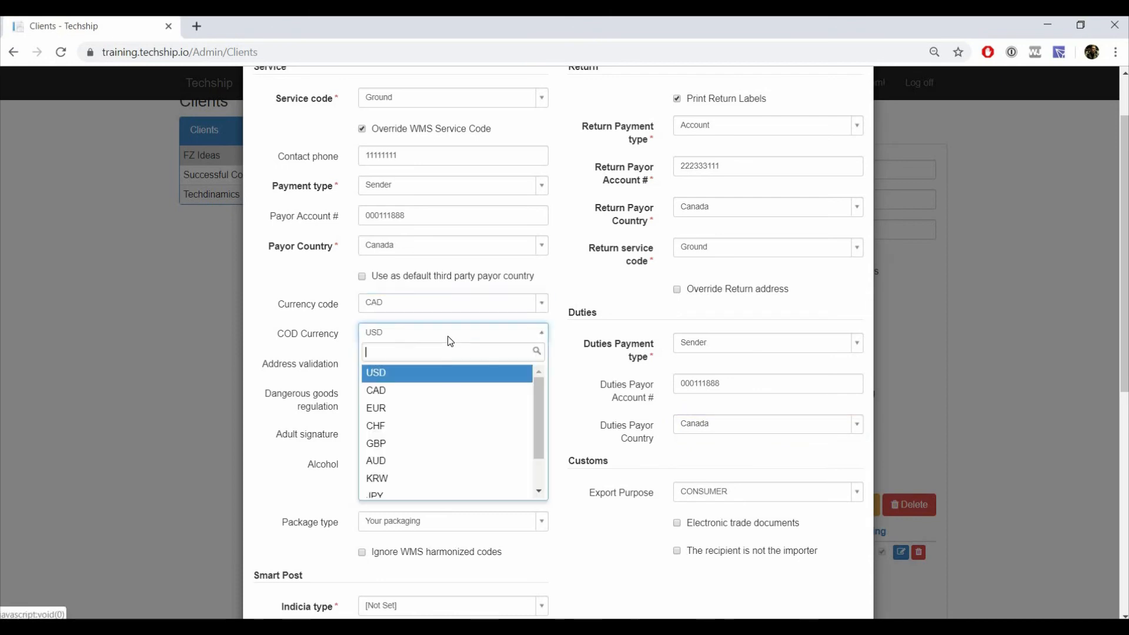
click(443, 390)
Step: Set the billing account's restrictions filter mode to include only selected codes
scroll(562, 403, up, 2)
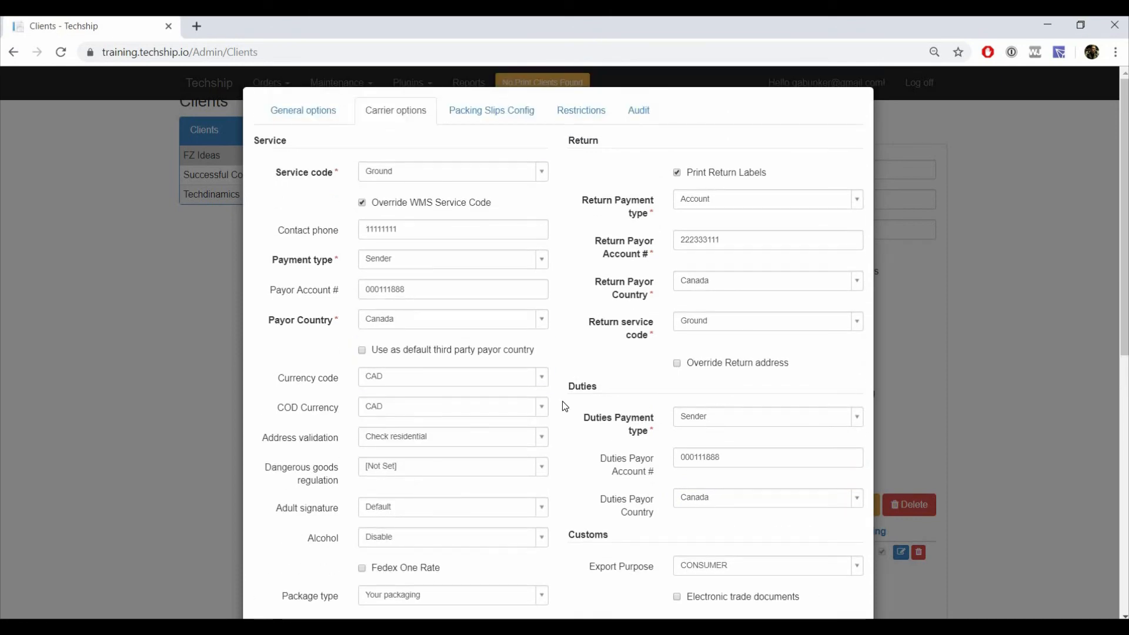
click(603, 117)
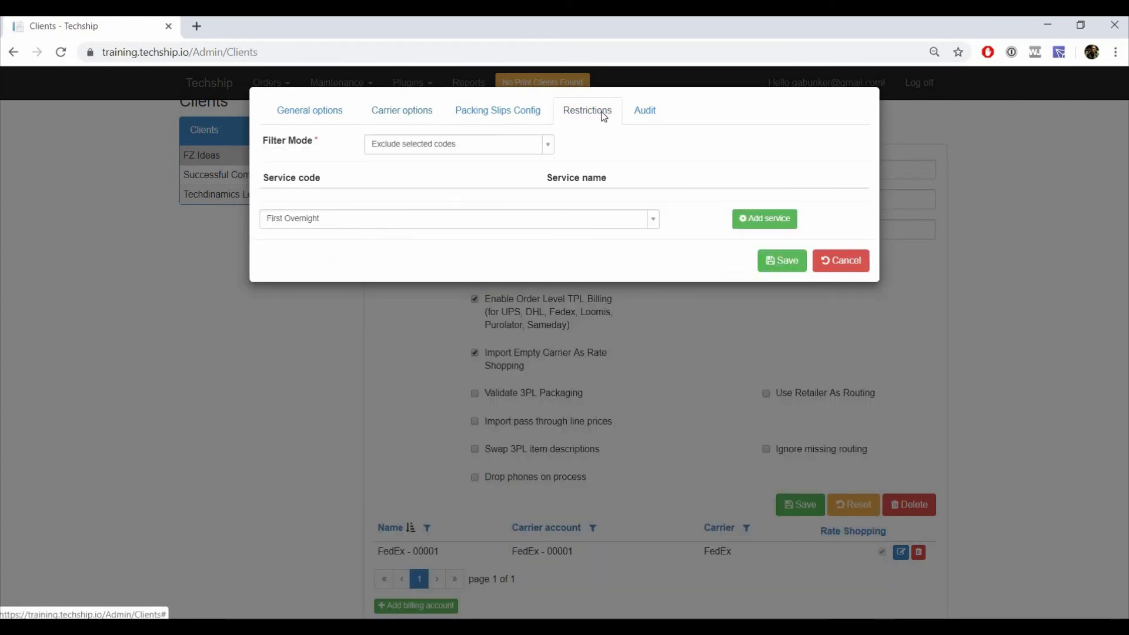
click(534, 146)
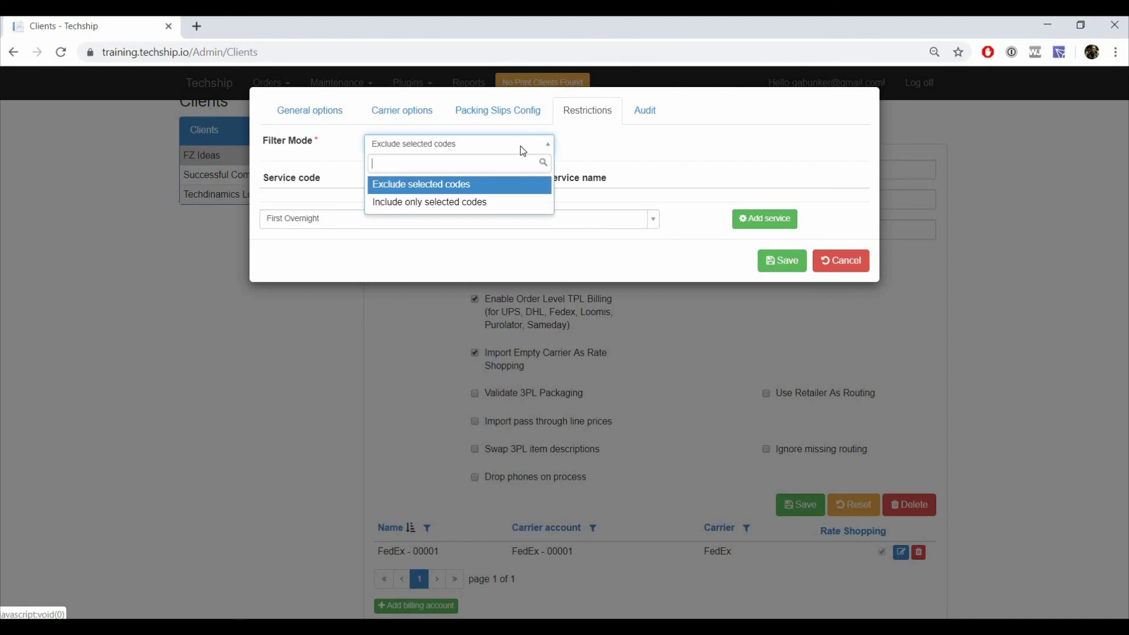
click(497, 201)
Step: Add First Overnight, Priority Overnight and Ground to the included services in the restrictions
click(535, 285)
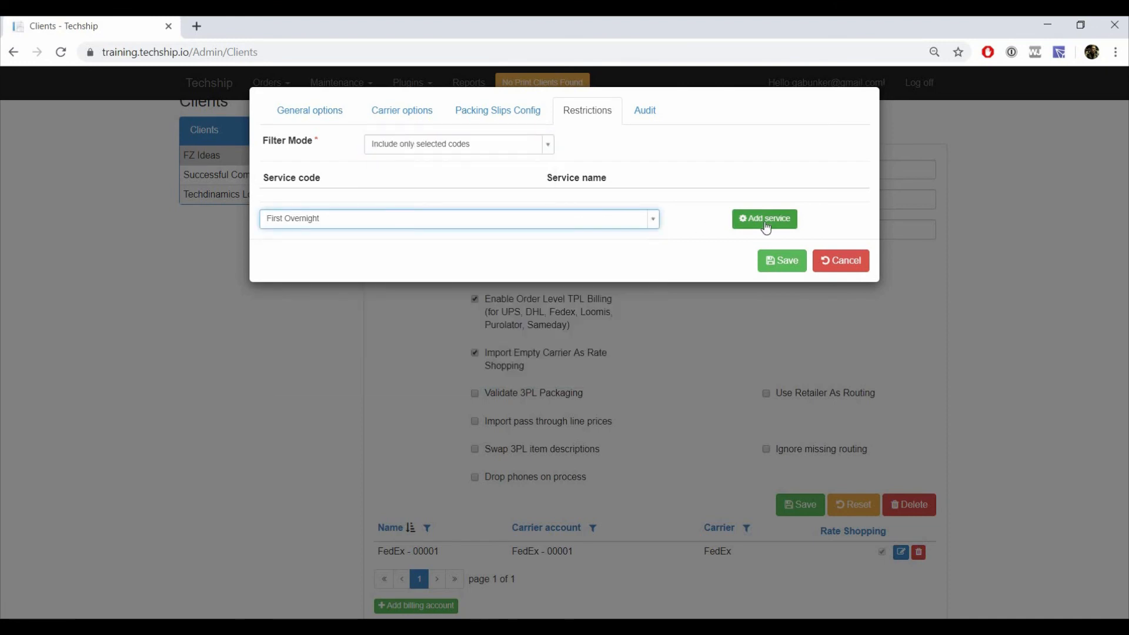
click(764, 219)
click(534, 317)
click(759, 240)
scroll(511, 352, down, 2)
click(512, 368)
click(764, 261)
Step: Add Ground Home Delivery and Standard Overnight to the included services in the restrictions
click(459, 281)
scroll(497, 377, down, 3)
click(499, 332)
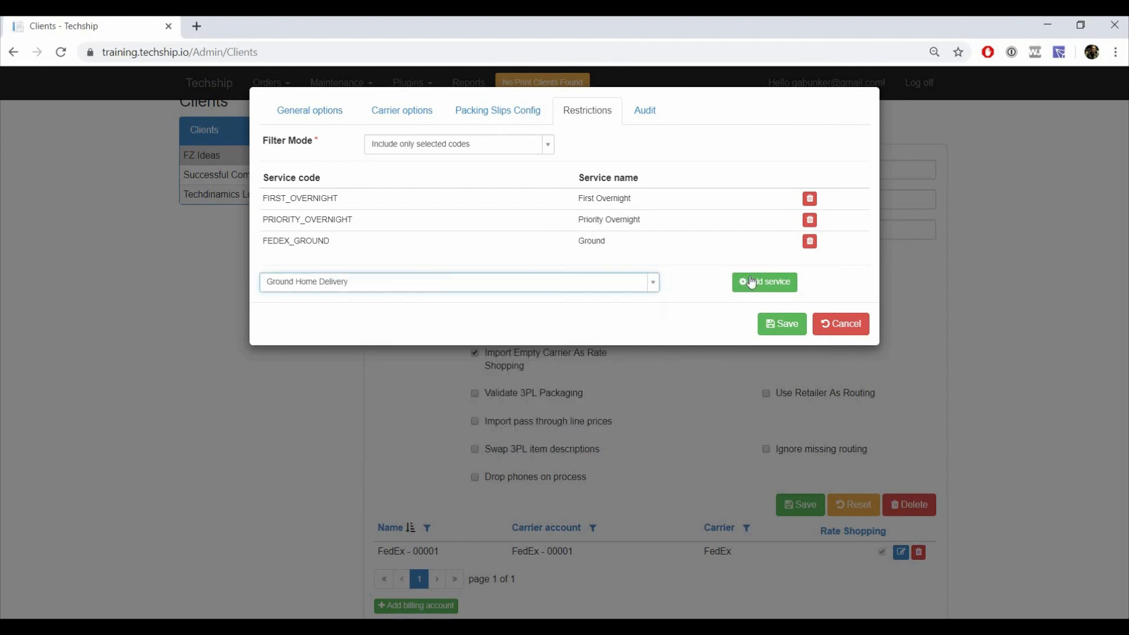
click(765, 280)
click(459, 303)
scroll(526, 395, down, 3)
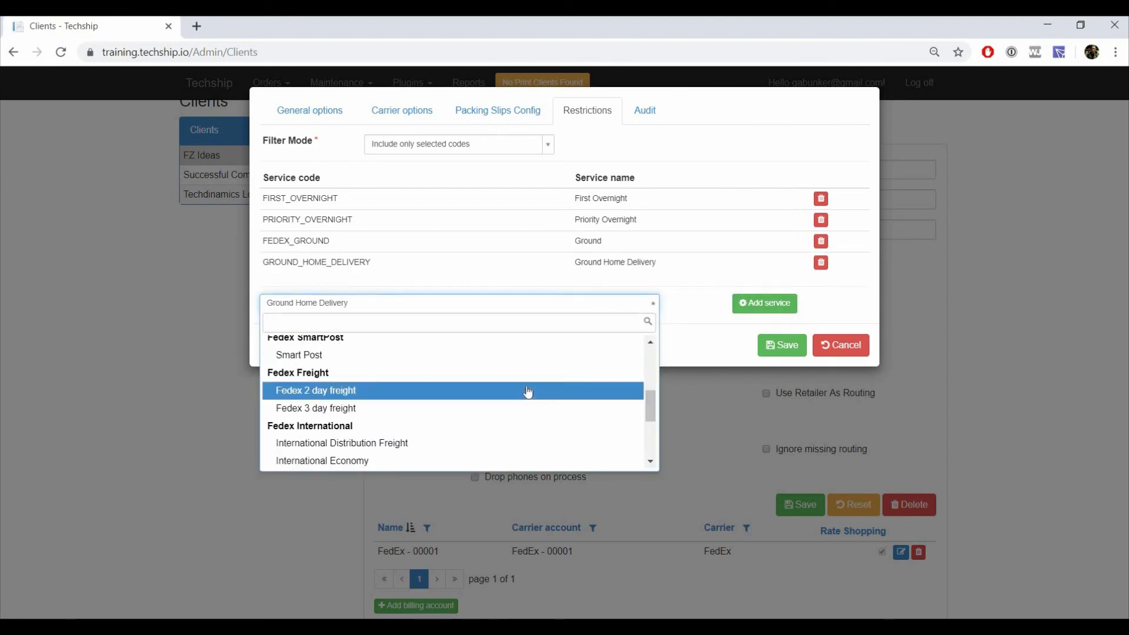
scroll(529, 390, up, 3)
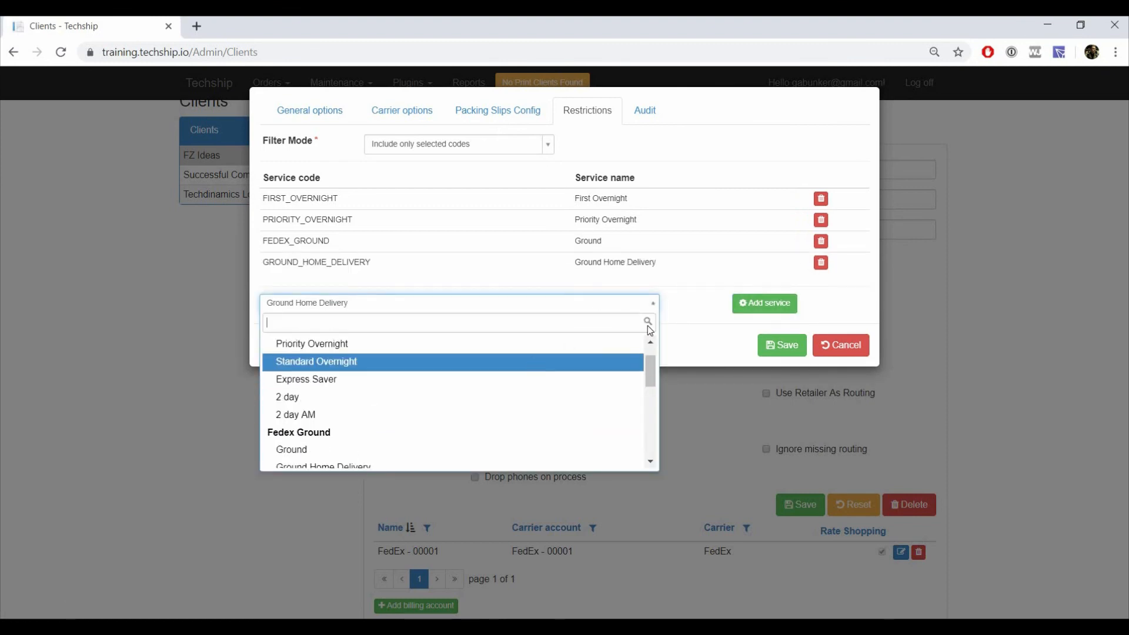
click(535, 361)
click(764, 303)
Step: Save the FedEx billing account's settings and close its configuration
click(780, 369)
scroll(579, 277, down, 3)
click(770, 581)
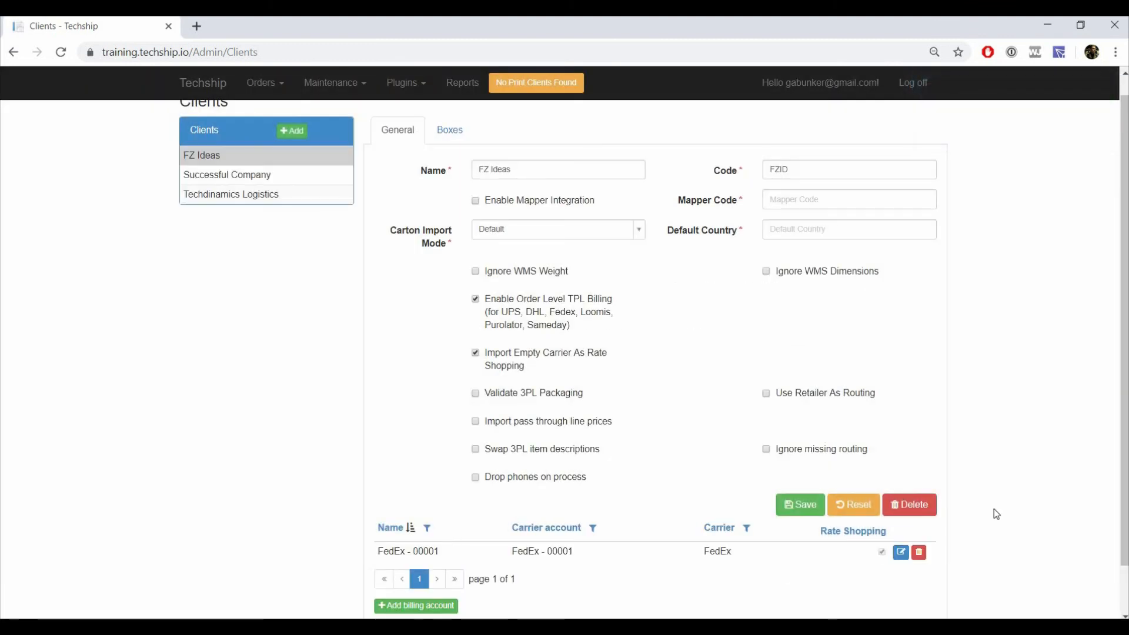